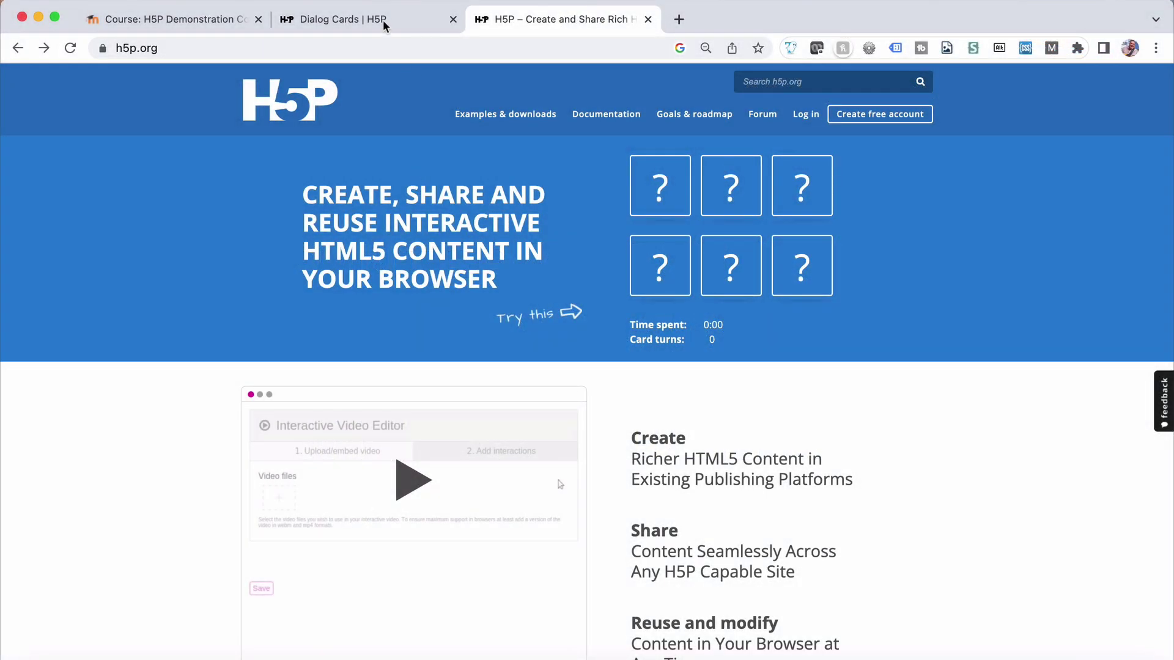
- Flip the first berry card, then advance to card 2 and turn it to reveal Raspberries
left_click(382, 20)
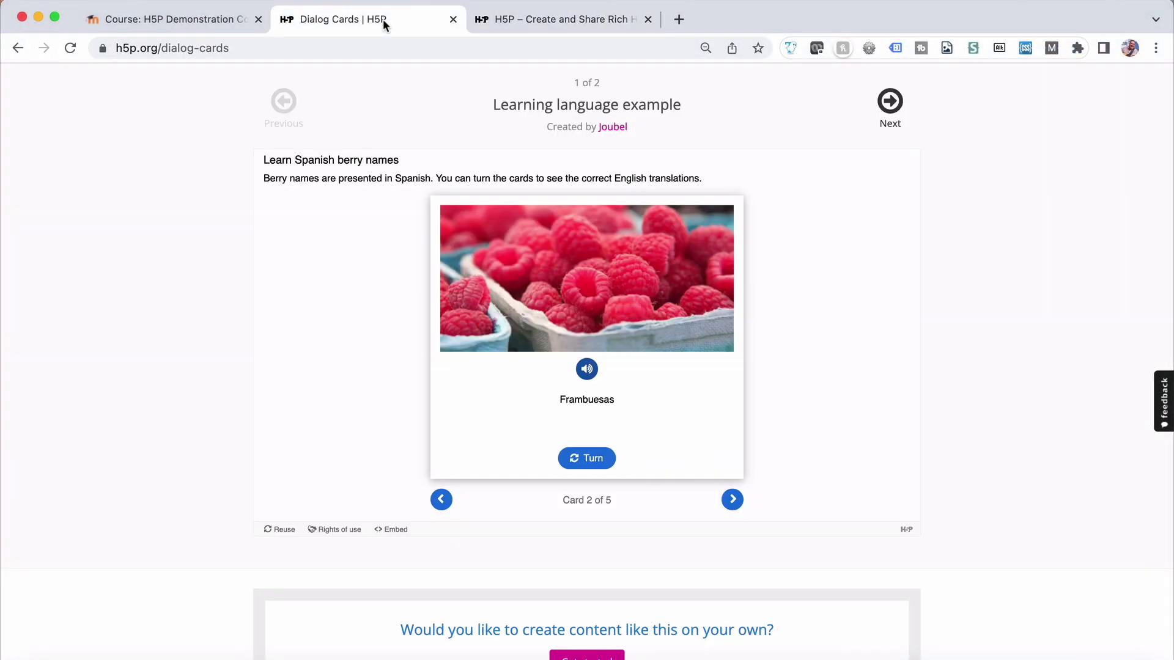
left_click(438, 499)
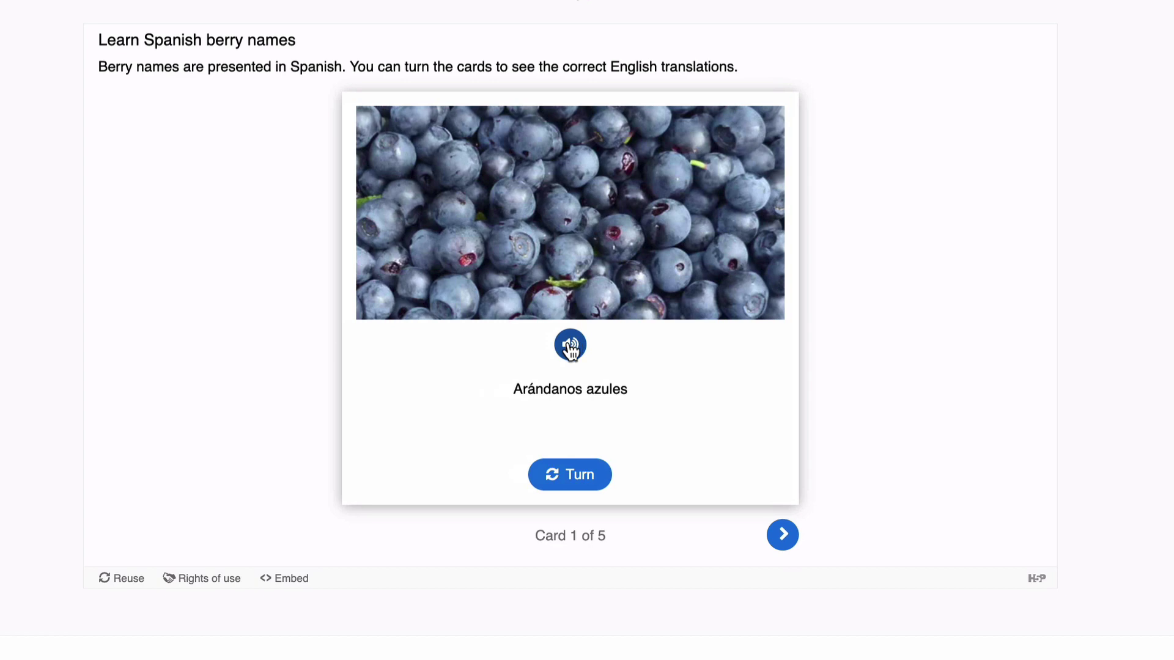
left_click(569, 477)
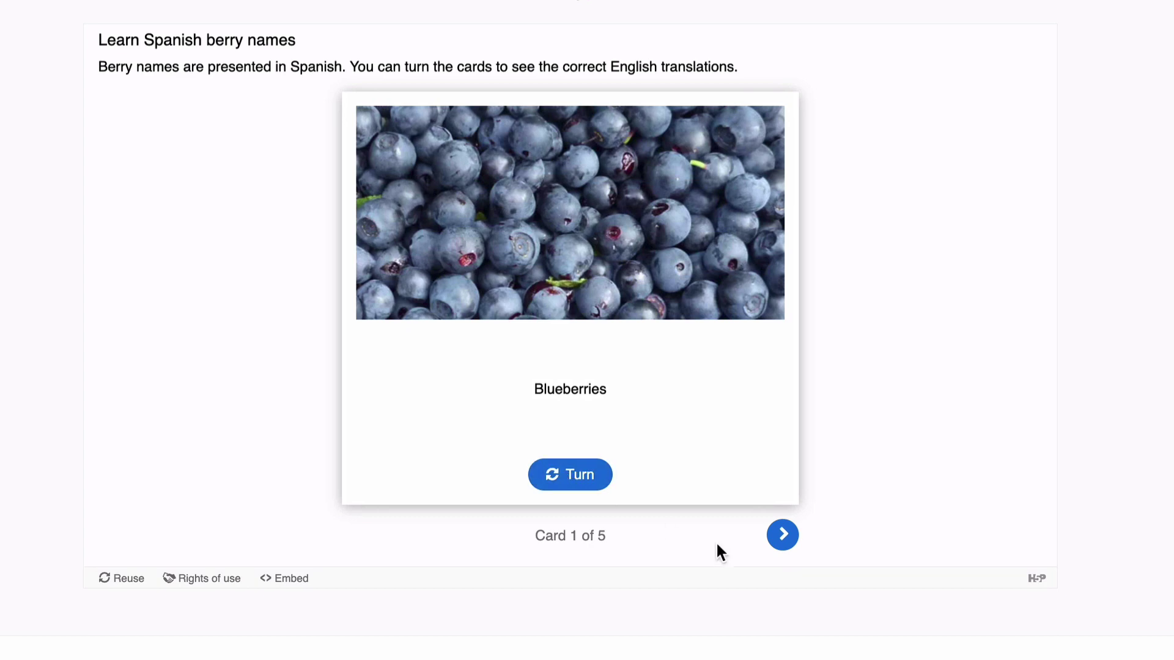
left_click(783, 535)
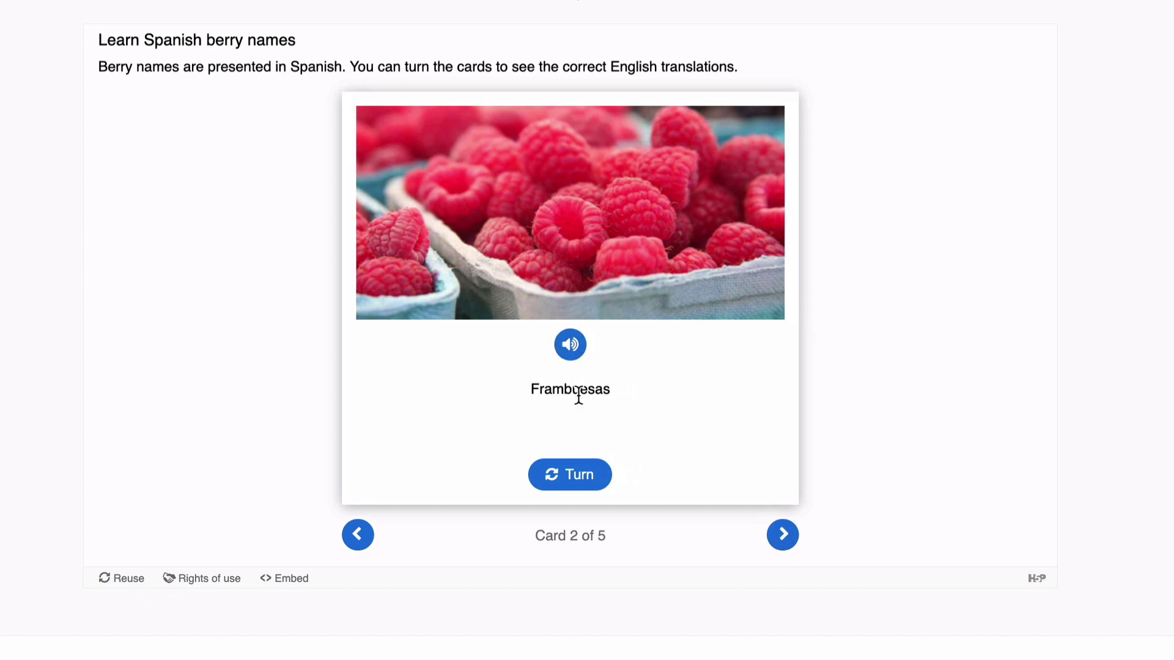
left_click(565, 480)
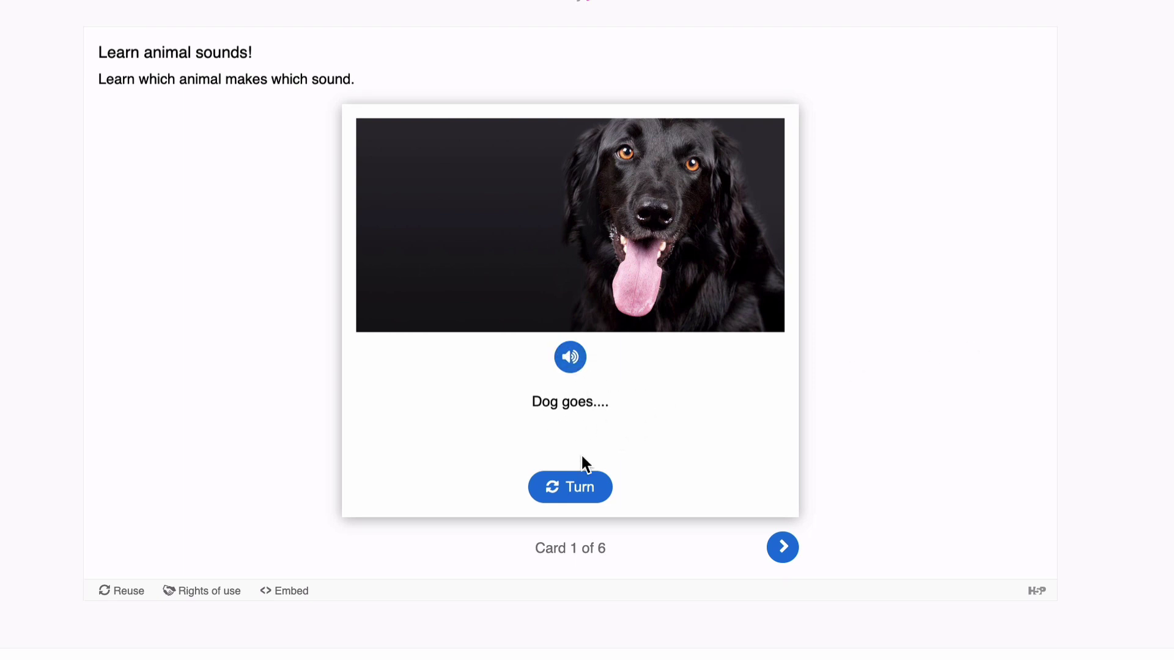
- Reveal the dog's sound, move to the cat card, play its audio and reveal '....meow!'
left_click(569, 487)
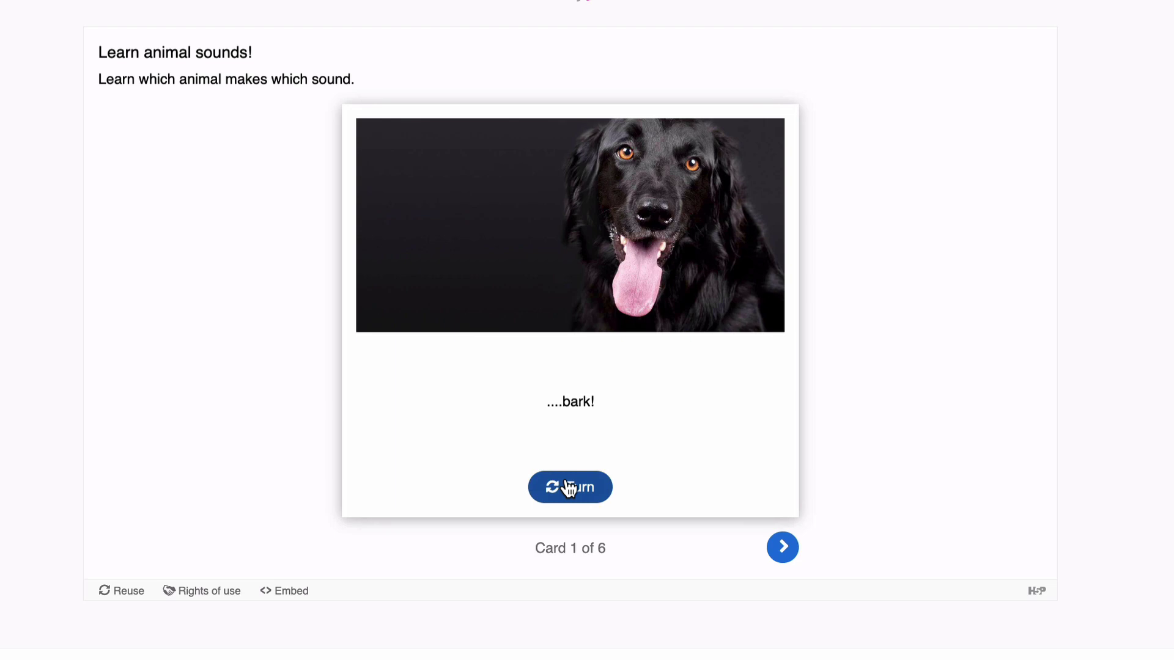
left_click(782, 548)
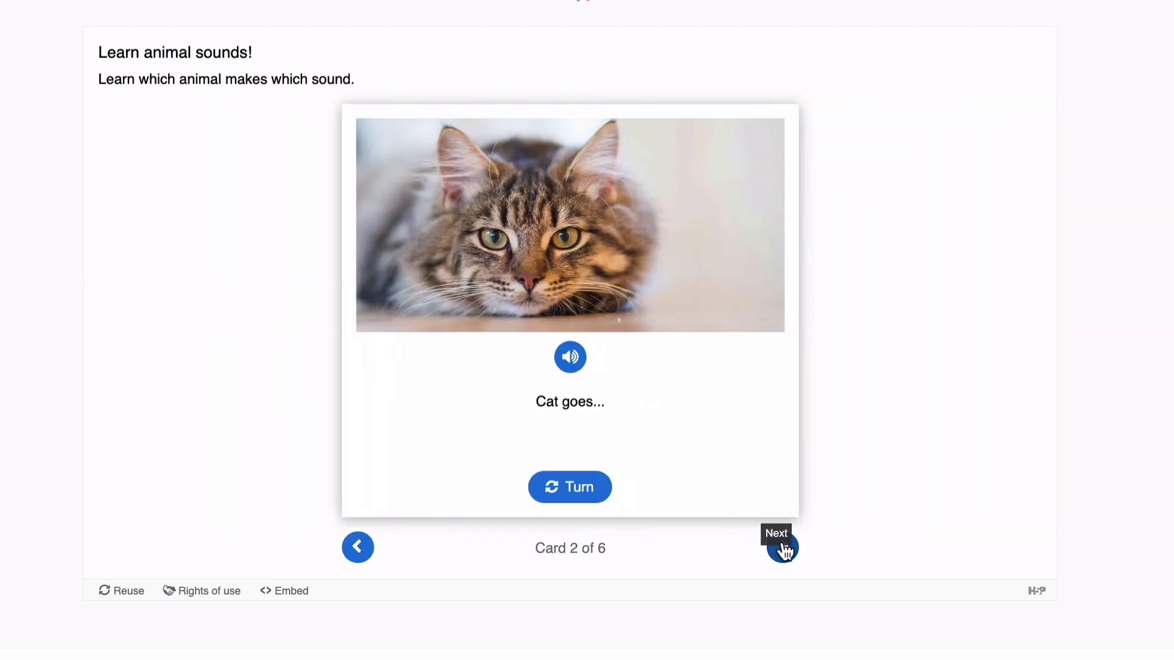
left_click(570, 365)
left_click(571, 487)
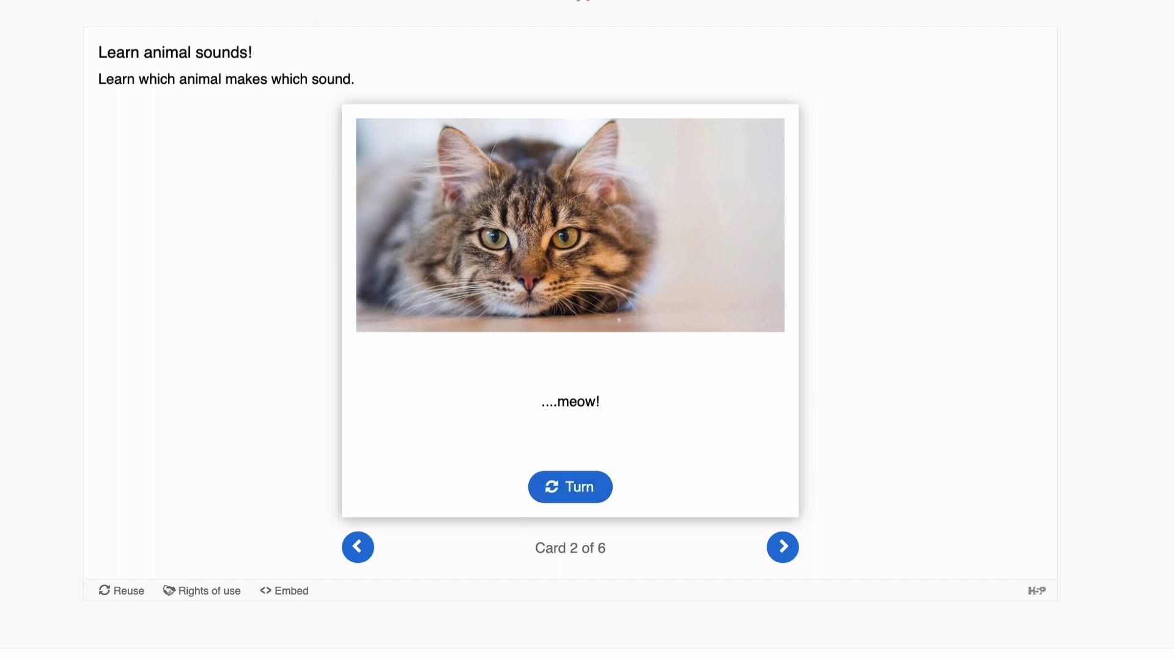
- Turn on edit mode in the H5P Demonstration Course and start adding an activity under Experiments
left_click(219, 18)
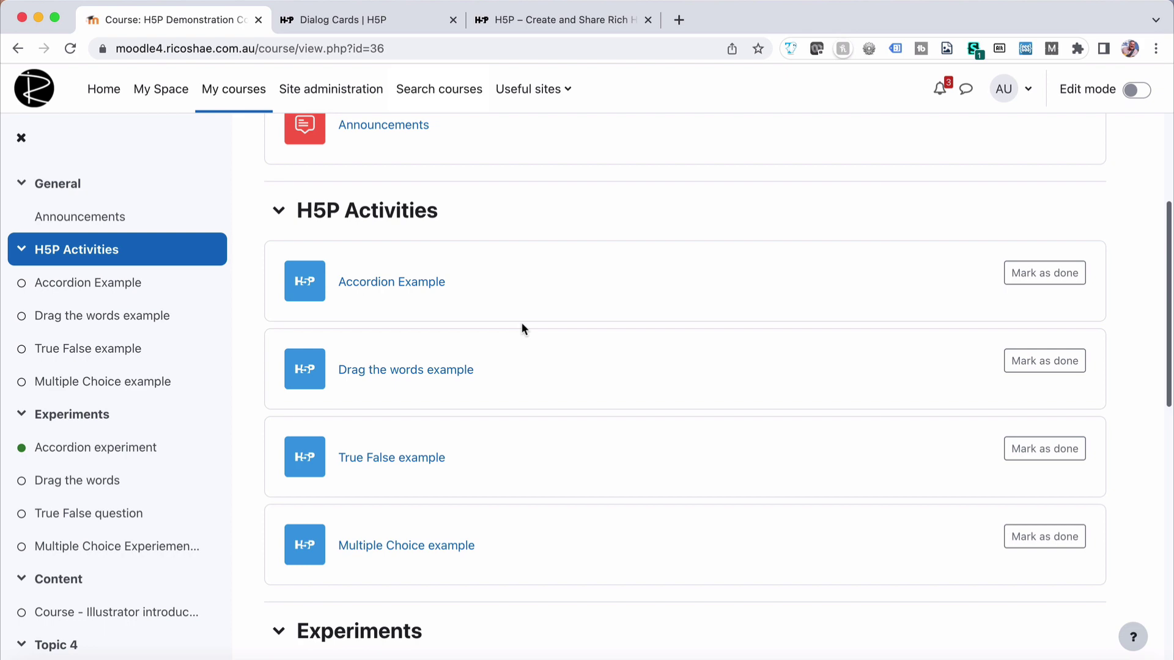
scroll(521, 324, "down", 10)
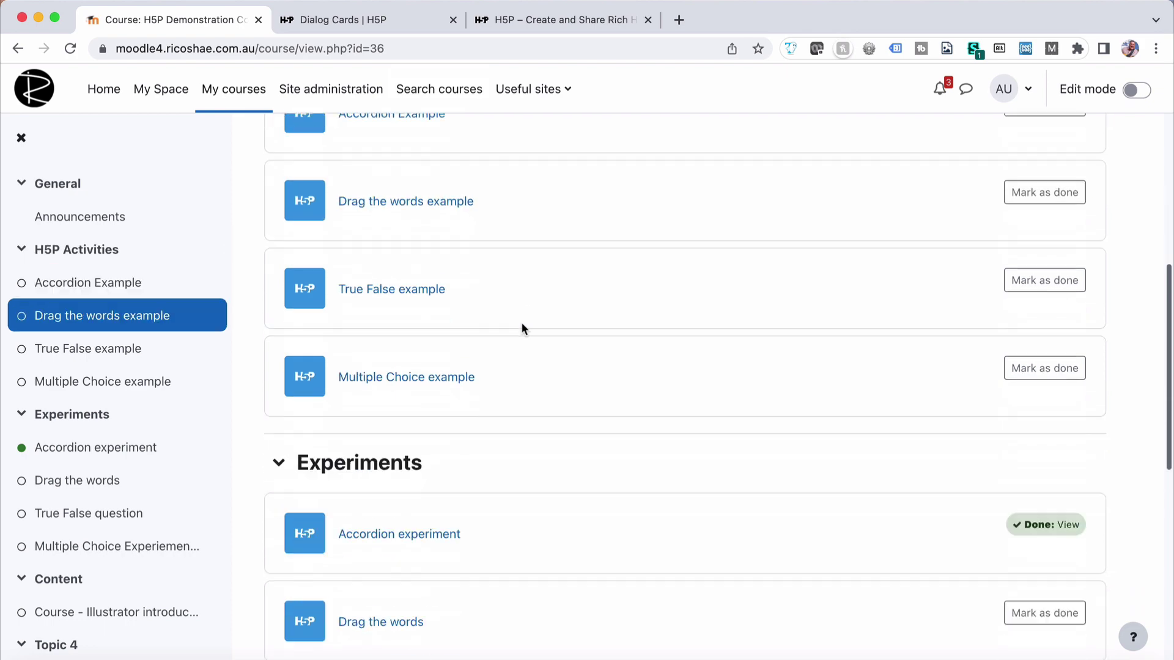
scroll(522, 324, "up", 10)
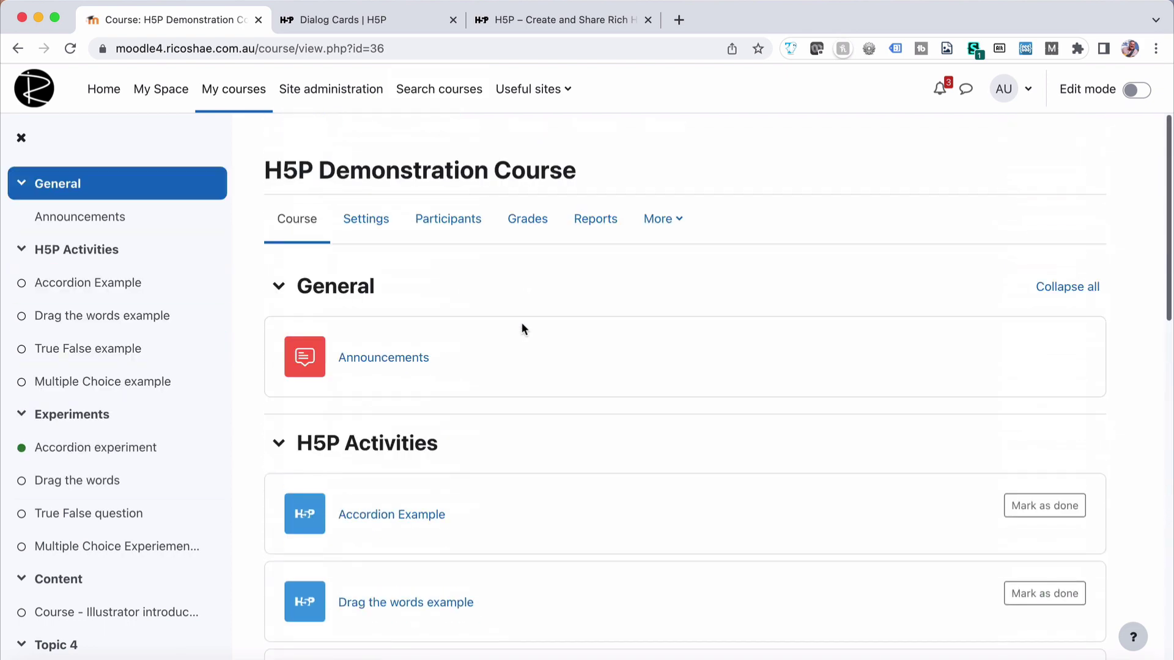
left_click(1138, 89)
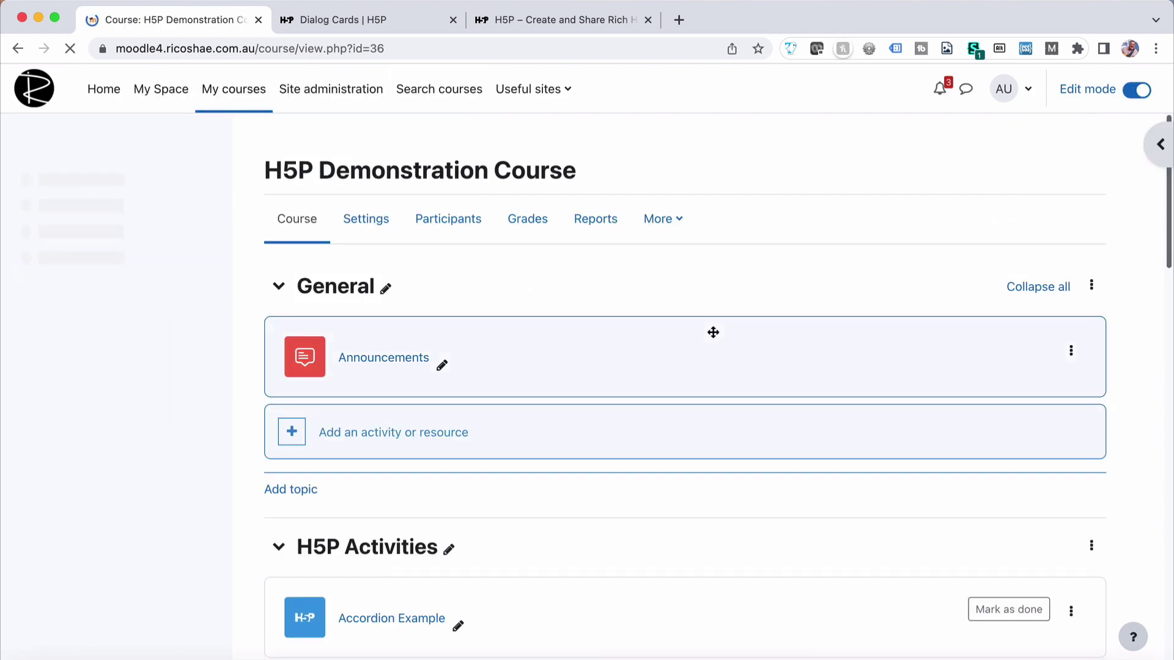
scroll(713, 333, "down", 9)
scroll(713, 333, "down", 10)
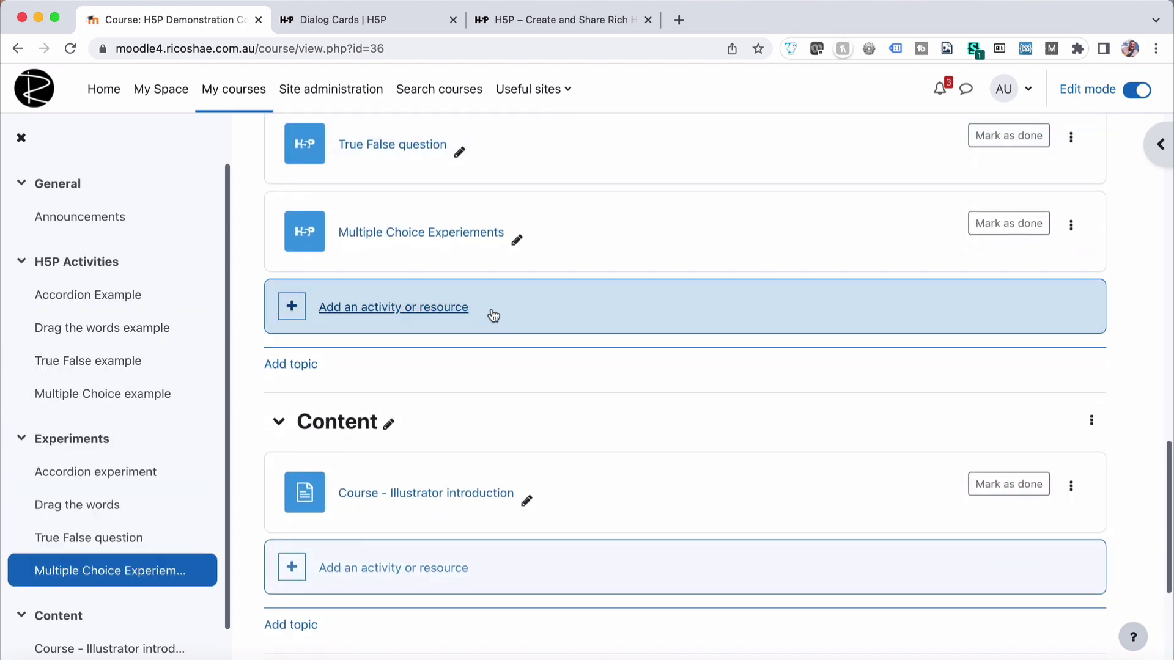
left_click(460, 307)
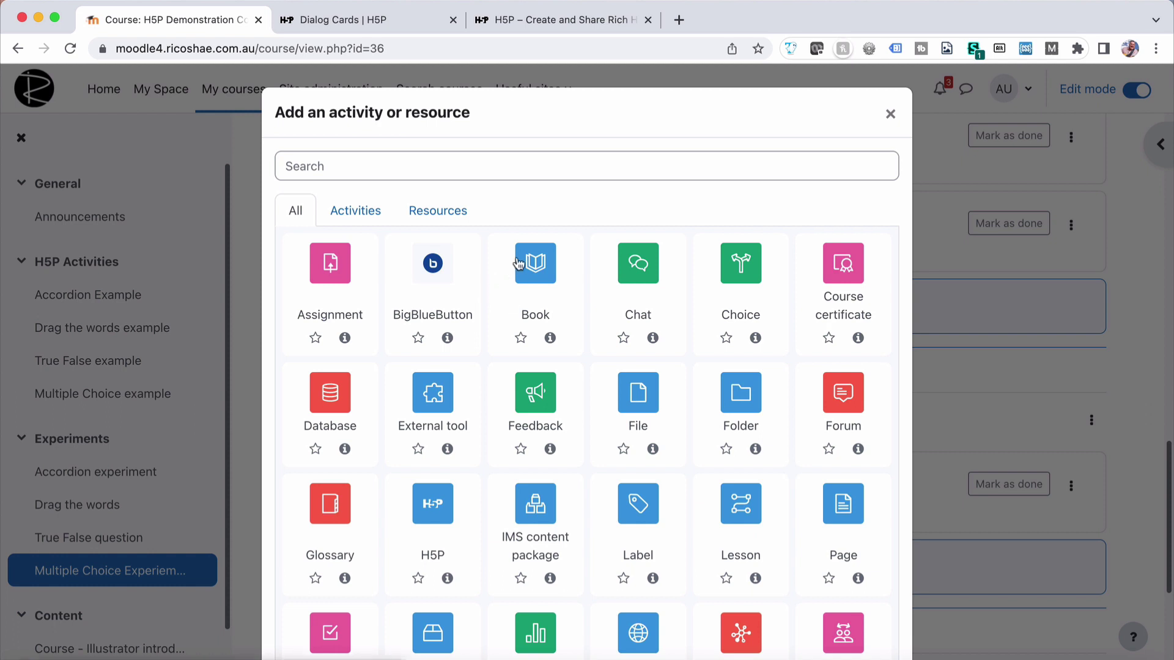
- Choose H5P as the activity type and name it 'Dialog cards experiment'
left_click(431, 504)
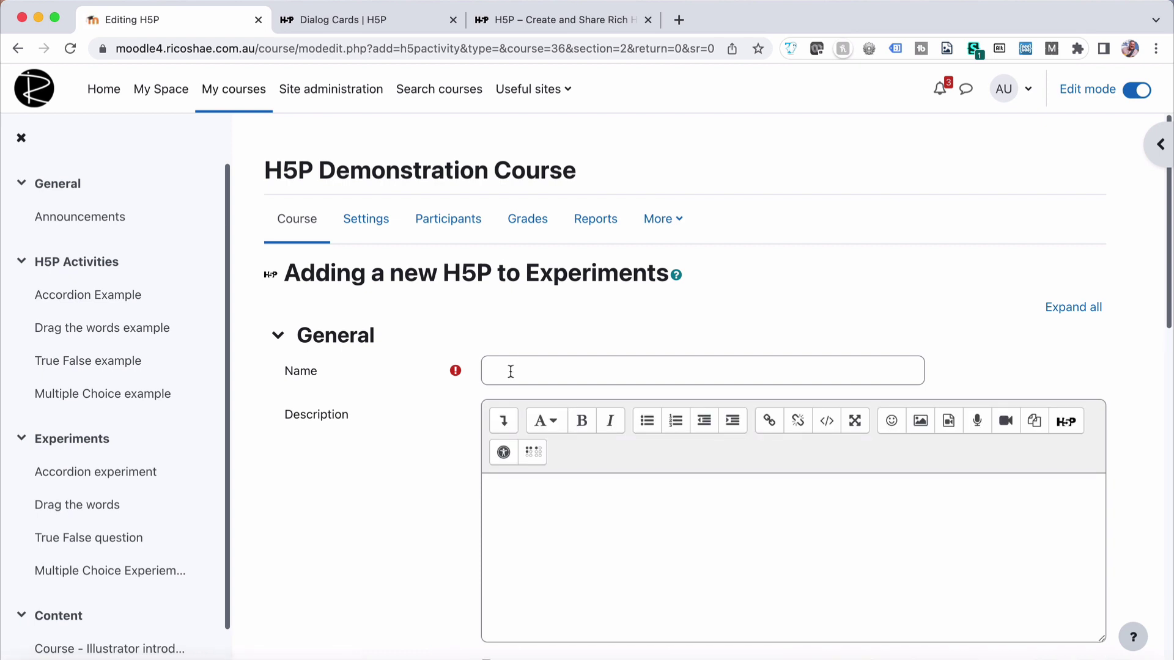
left_click(538, 361)
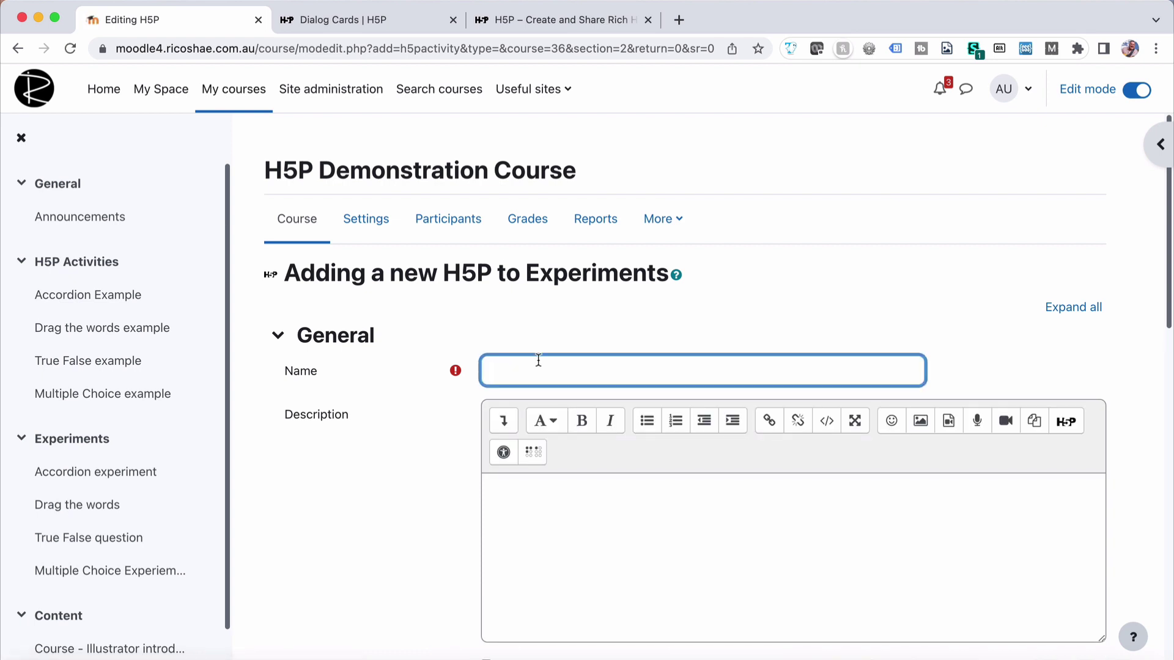
type("Dialog cards ex")
type("periment")
scroll(672, 367, "down", 3)
left_click_drag(628, 177, 479, 177)
key("ctrl+c")
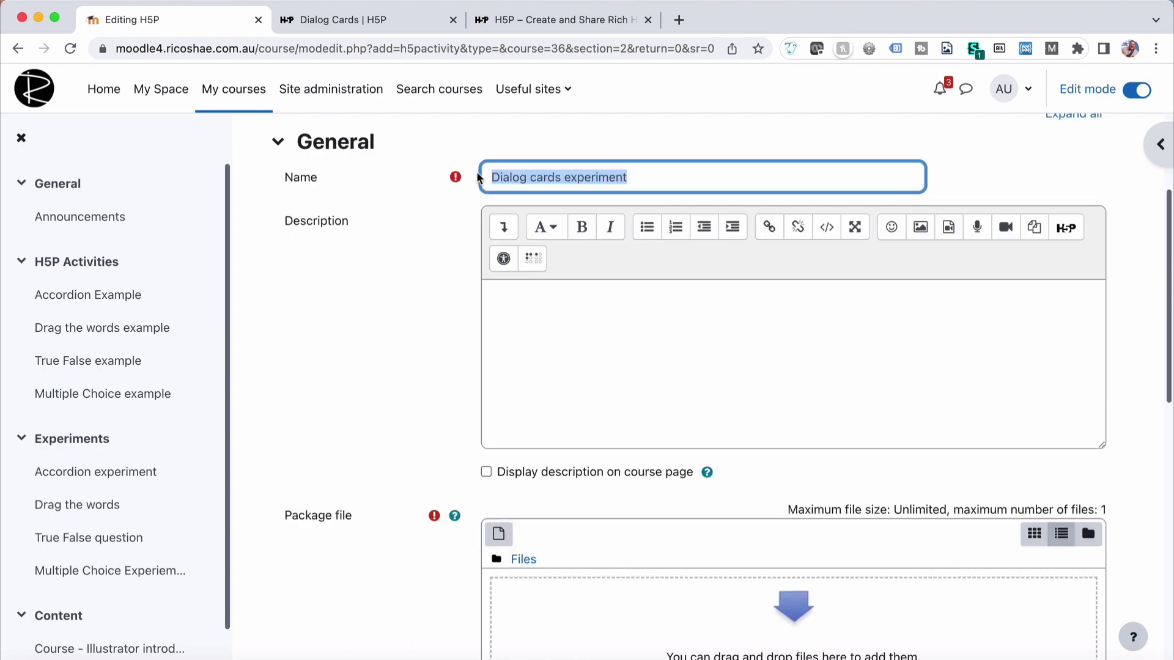
scroll(404, 273, "down", 6)
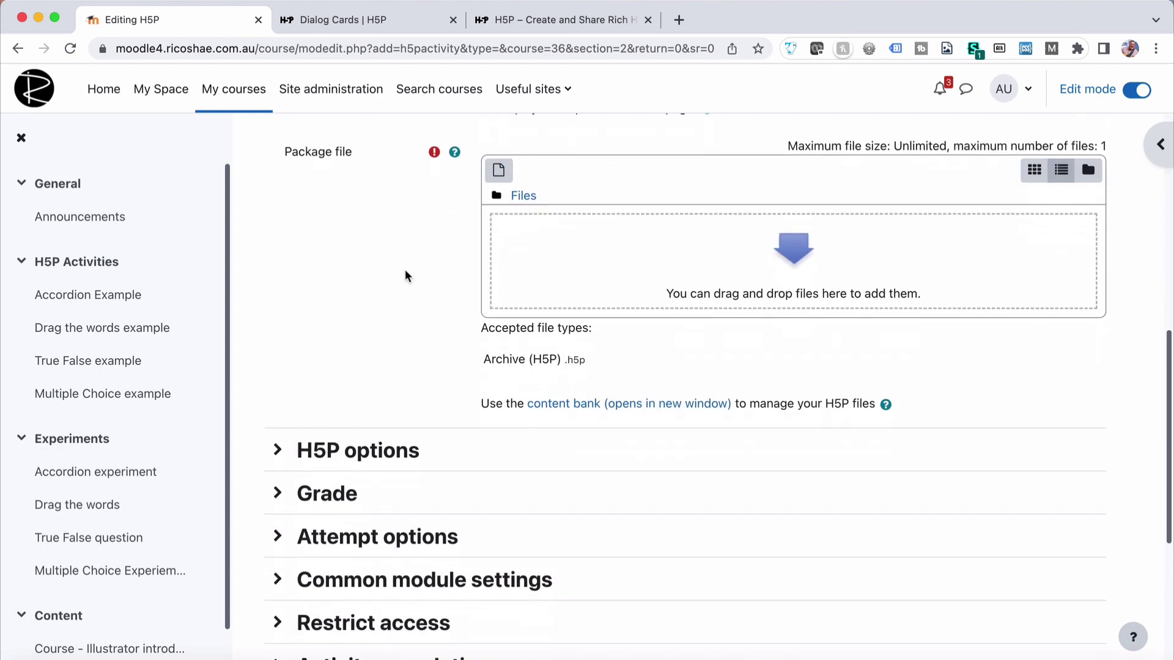
- In the course content bank, create new Dialog Cards content
left_click(548, 391)
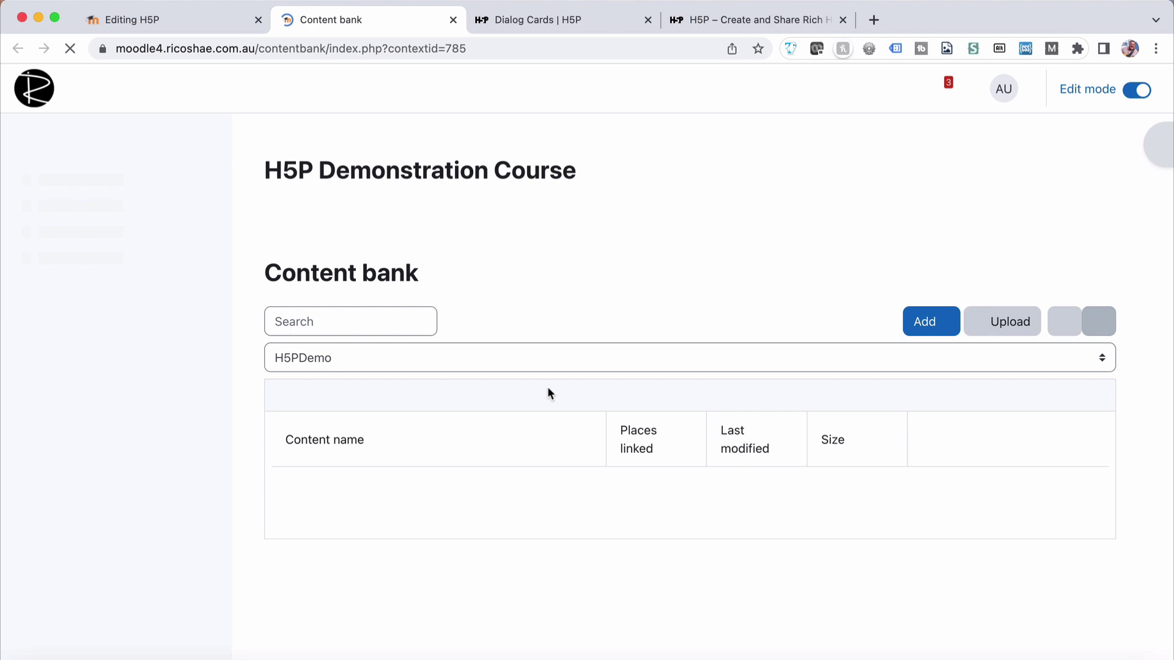
left_click(935, 322)
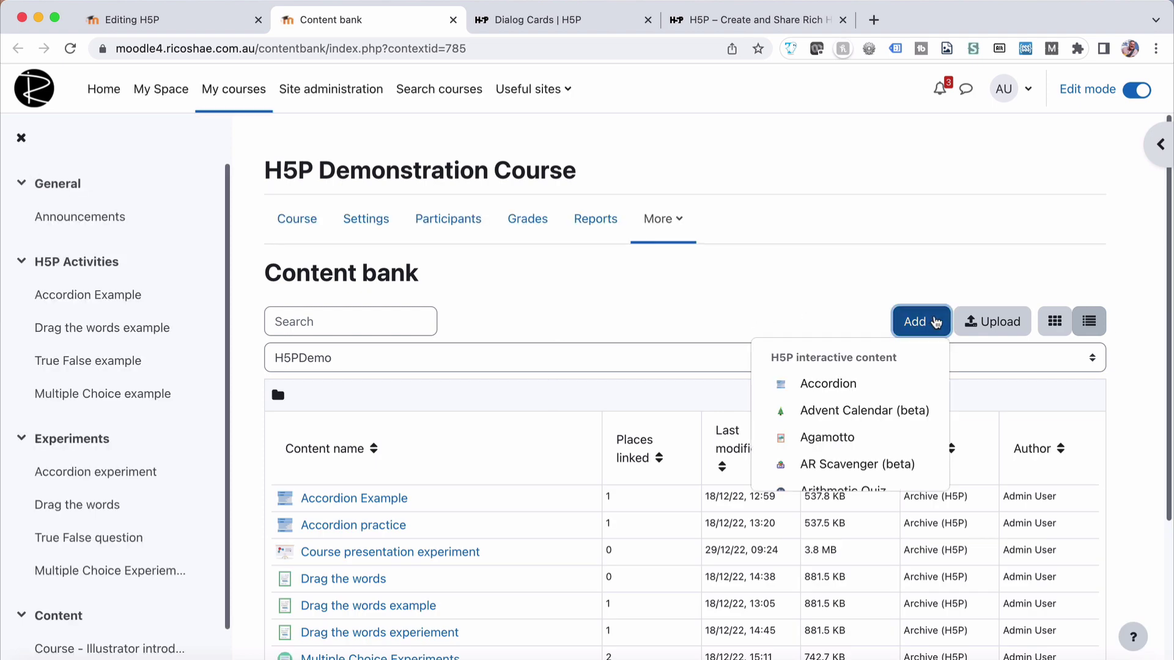
scroll(884, 422, "down", 3)
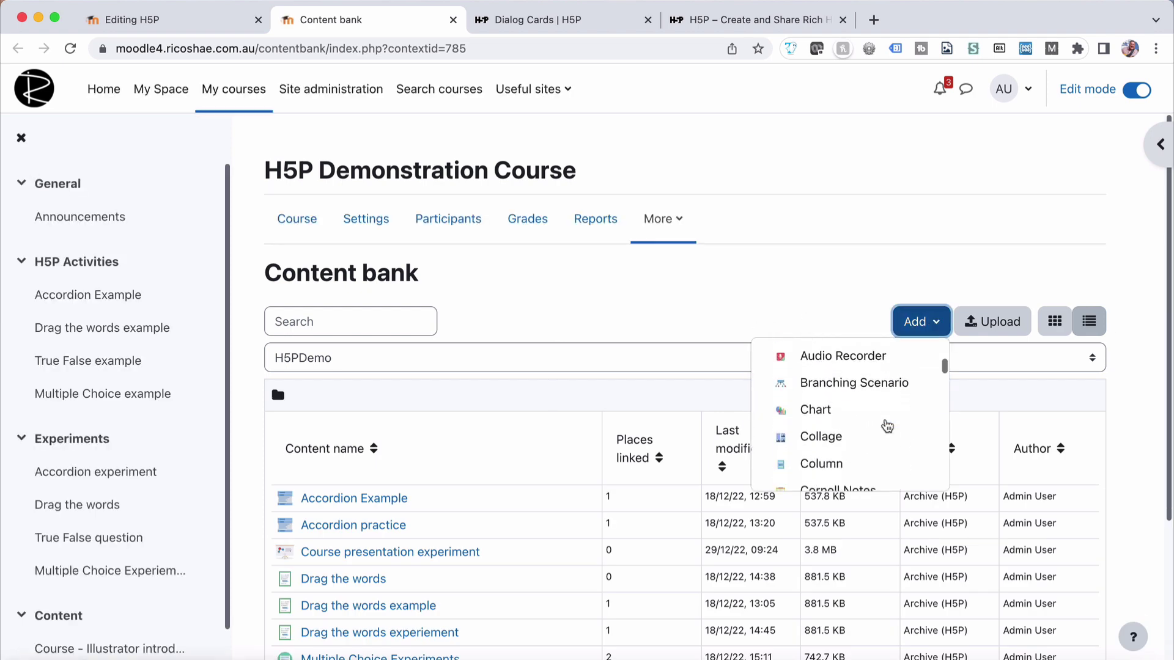
scroll(887, 426, "down", 4)
left_click(862, 384)
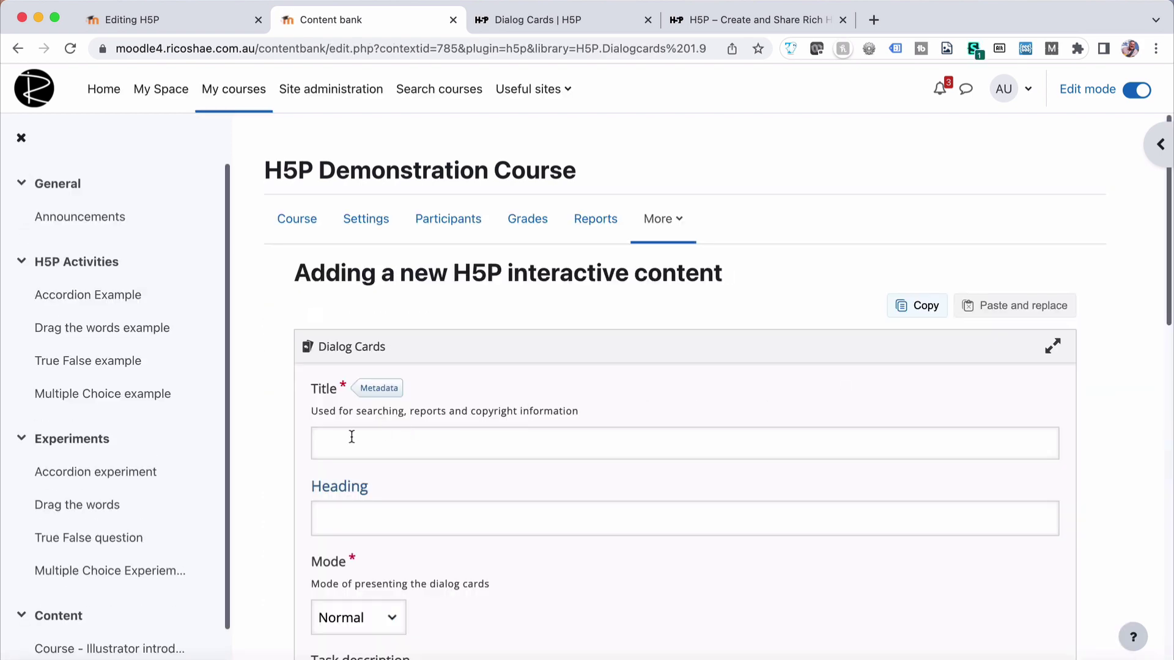
- Set title and heading to 'Dialog cards experiment' and task description to 'Complete the famous quote'
left_click(352, 437)
type("Dialog cards experiment")
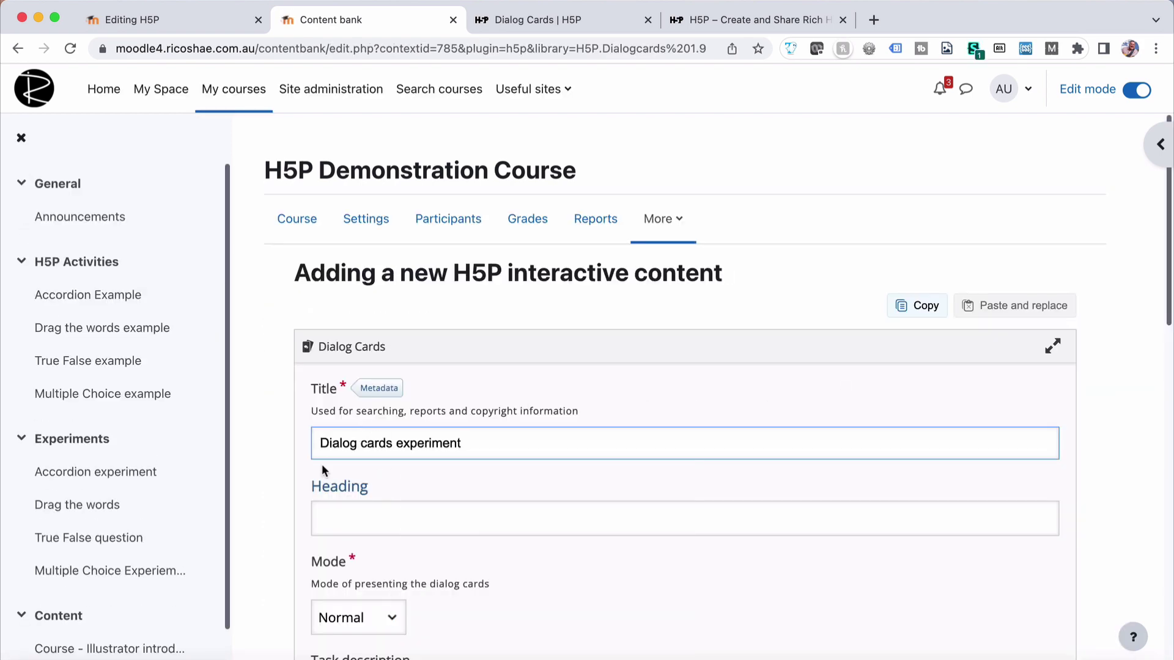
scroll(322, 464, "down", 3)
left_click(335, 365)
key("ctrl+v")
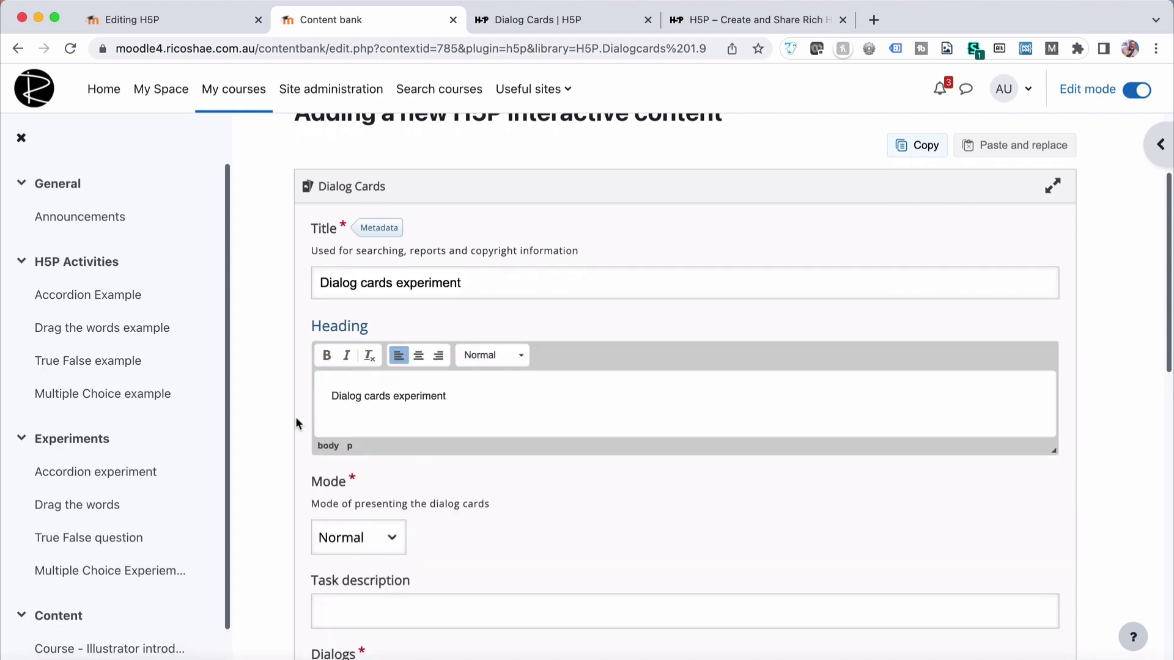
scroll(295, 416, "down", 4)
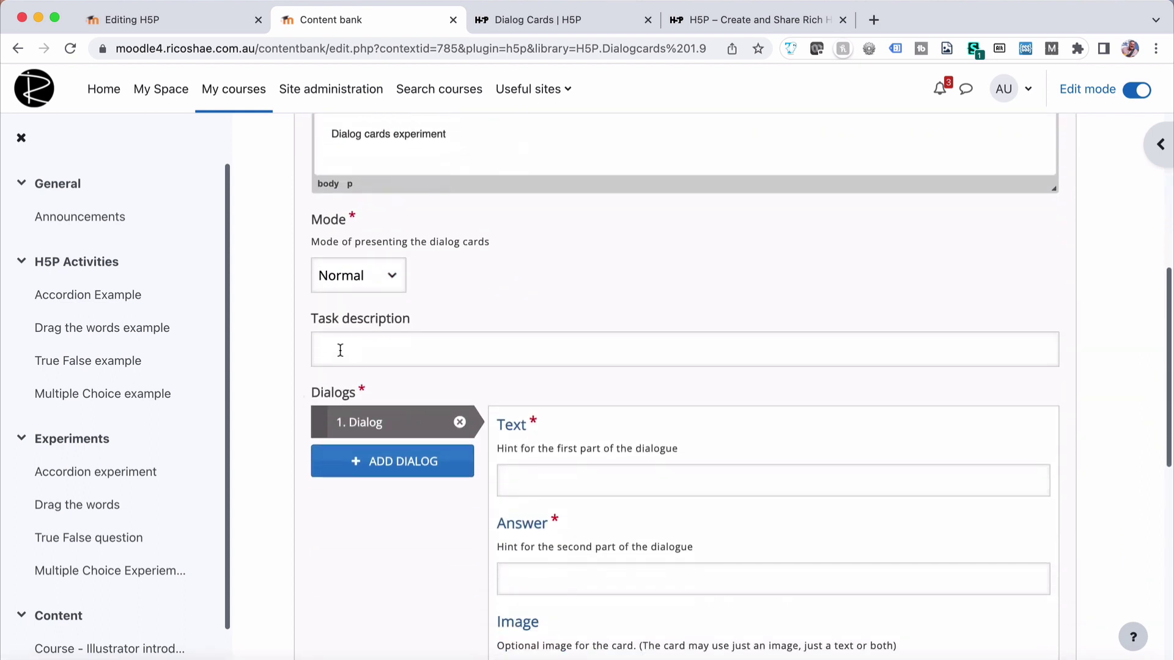
left_click(340, 349)
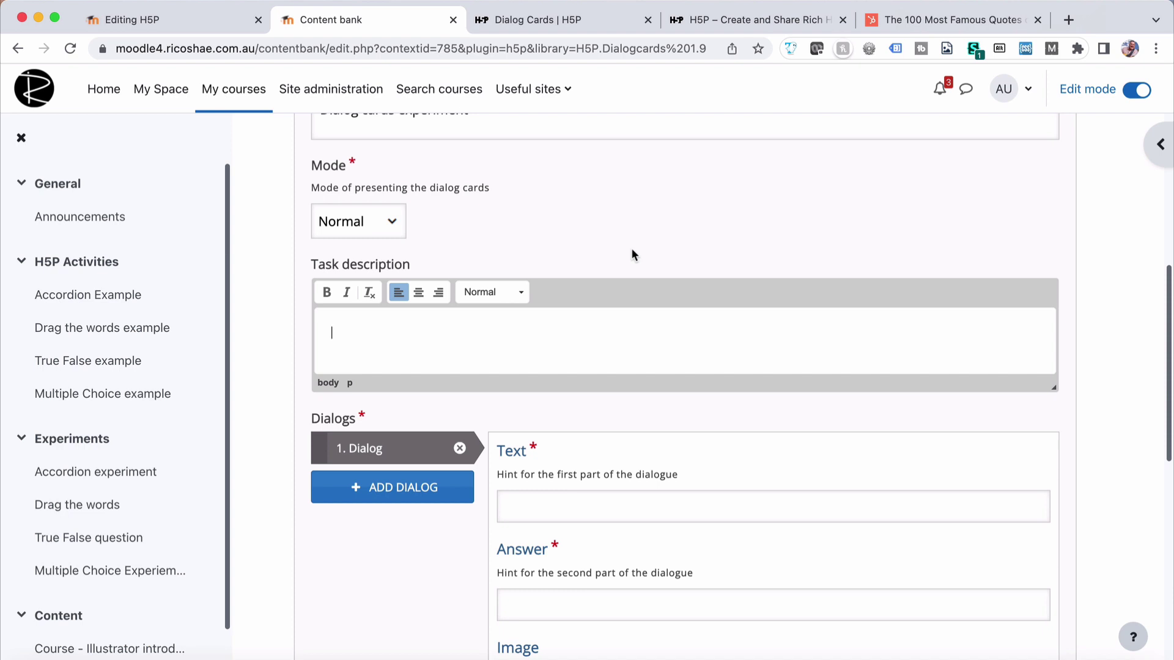
type("Complete the fa")
type("mous q")
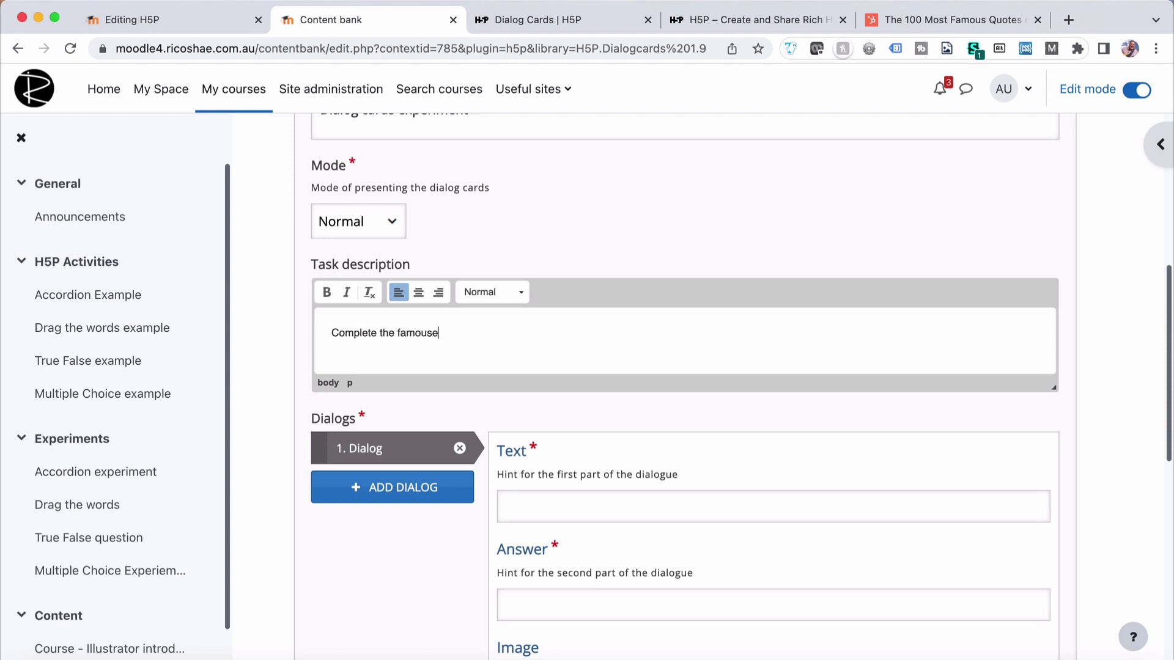
type("uote")
- Put the Nelson Mandela quote, without list numbering, into card 1's text and answer
scroll(535, 442, "down", 4)
left_click(558, 312)
type("The greatest glory in living lies not in never falling, but in rising every time we fall. -Nelson Mandela")
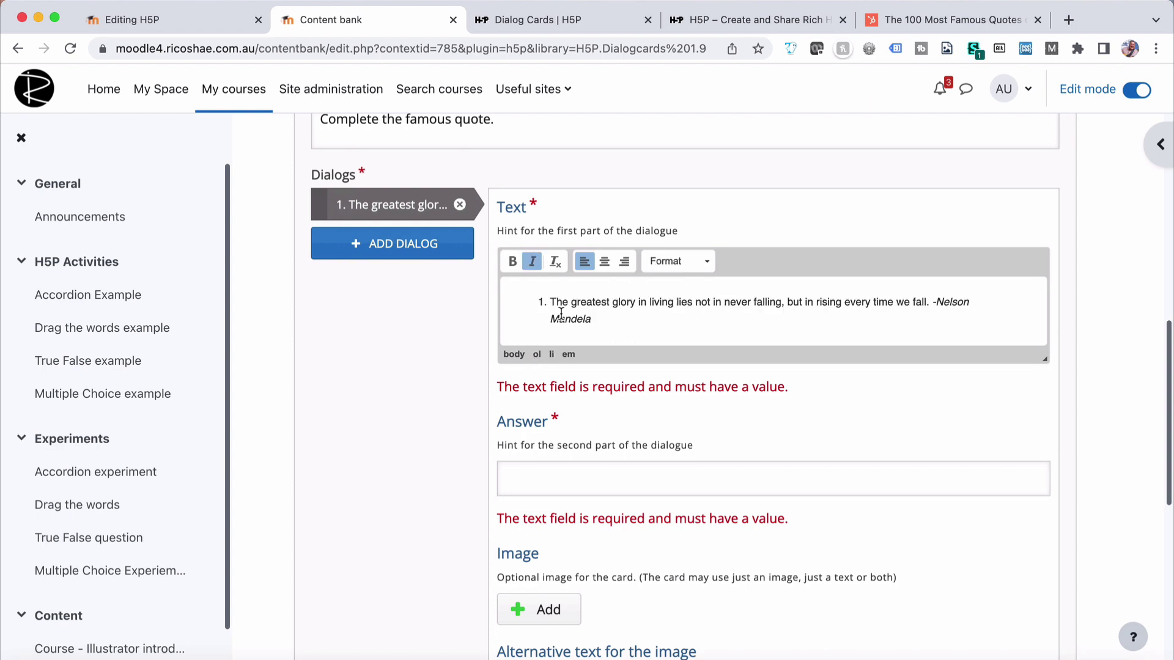
left_click(550, 302)
key("BackSpace")
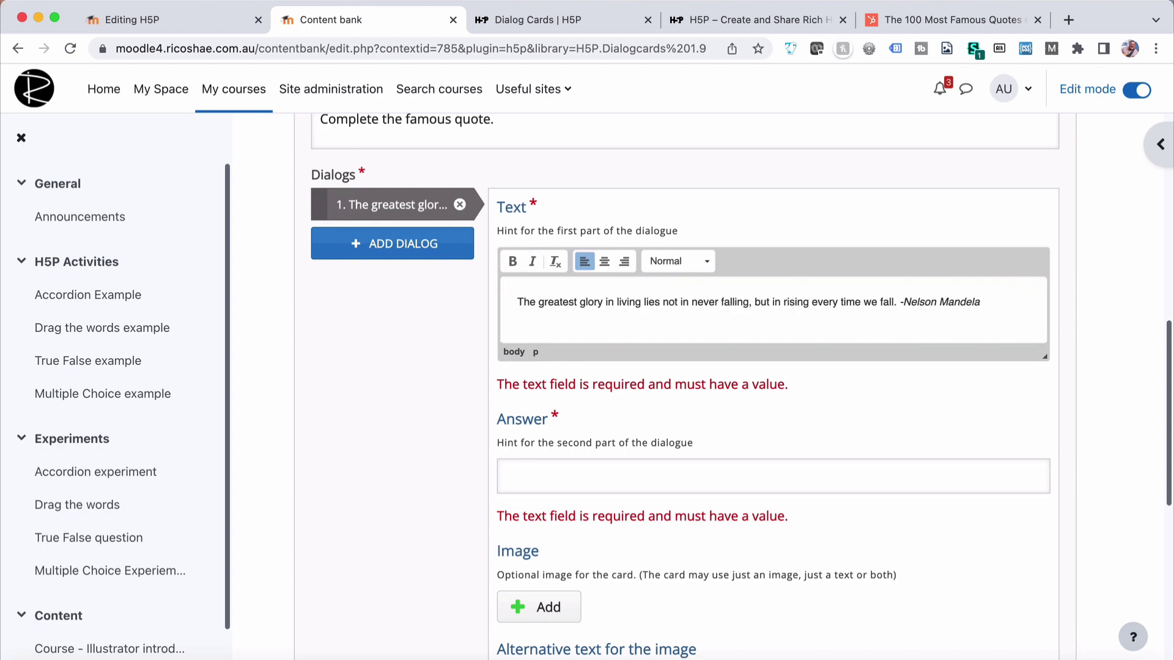
left_click_drag(980, 302, 503, 302)
key("super+c")
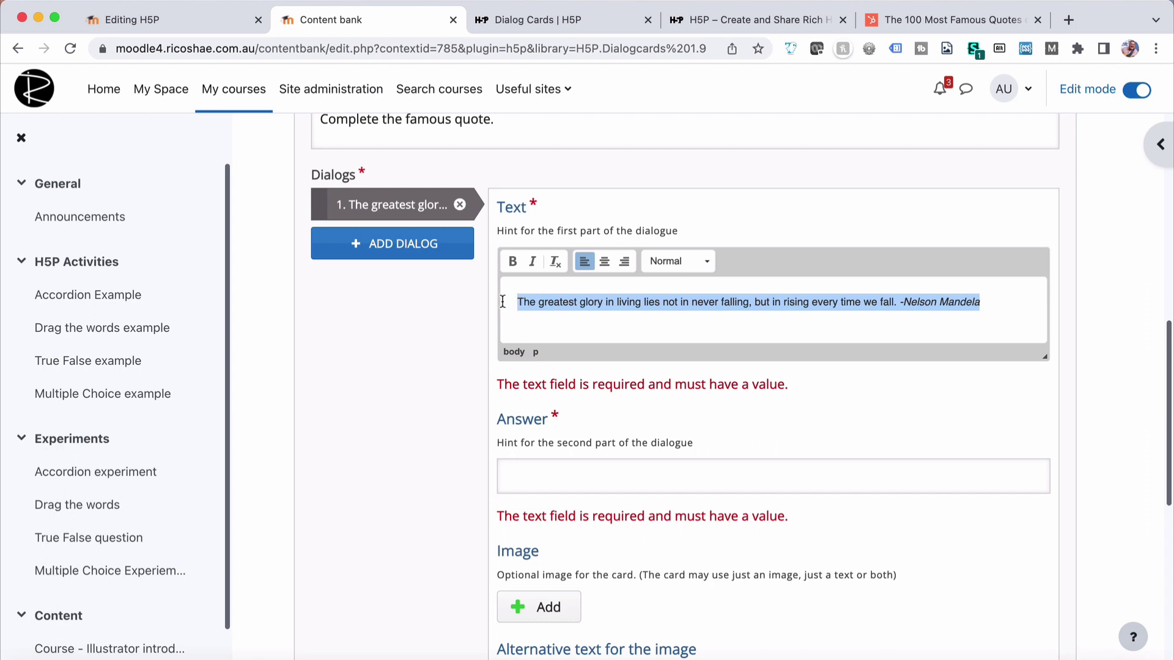
left_click(553, 492)
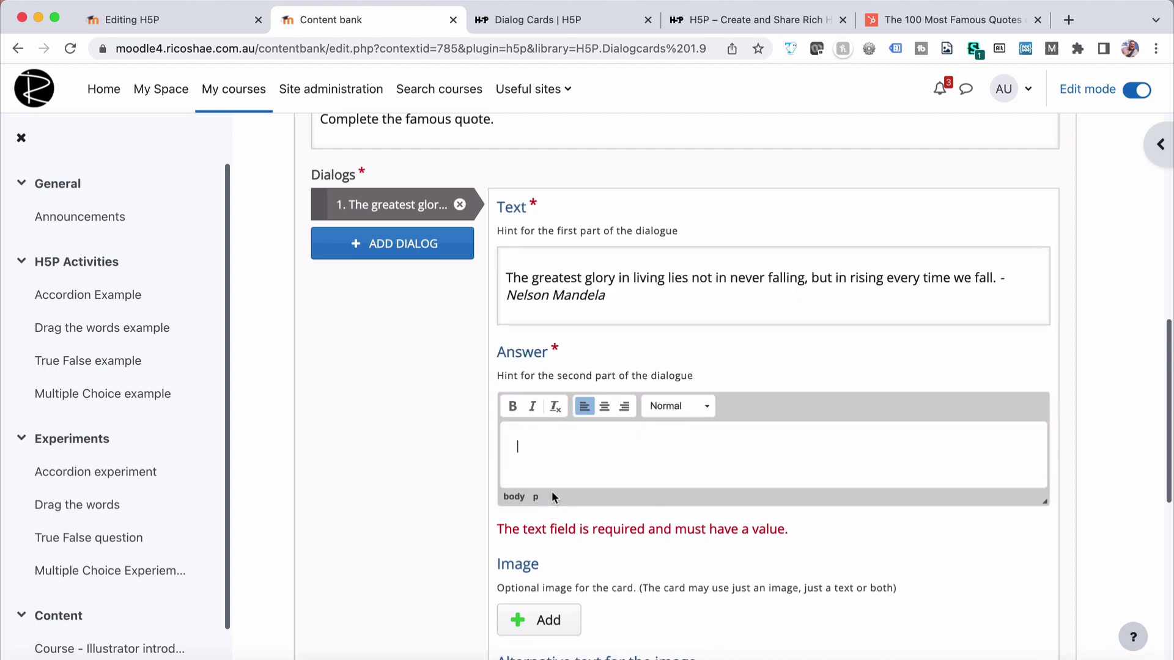
key("super+v")
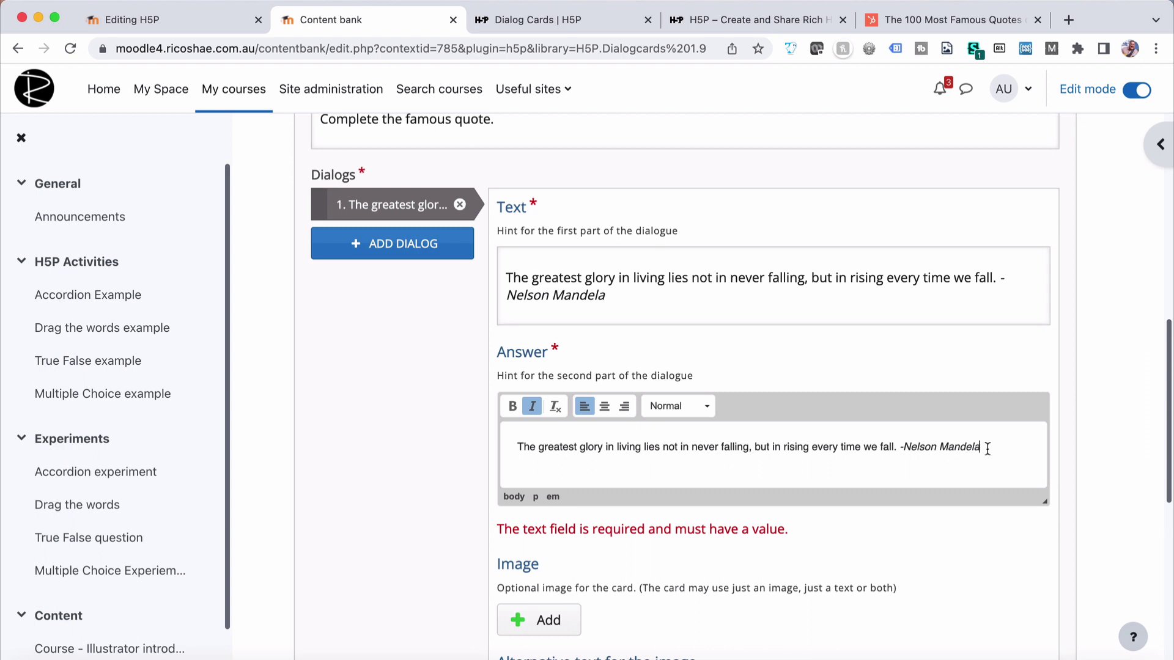
left_click_drag(990, 448, 516, 446)
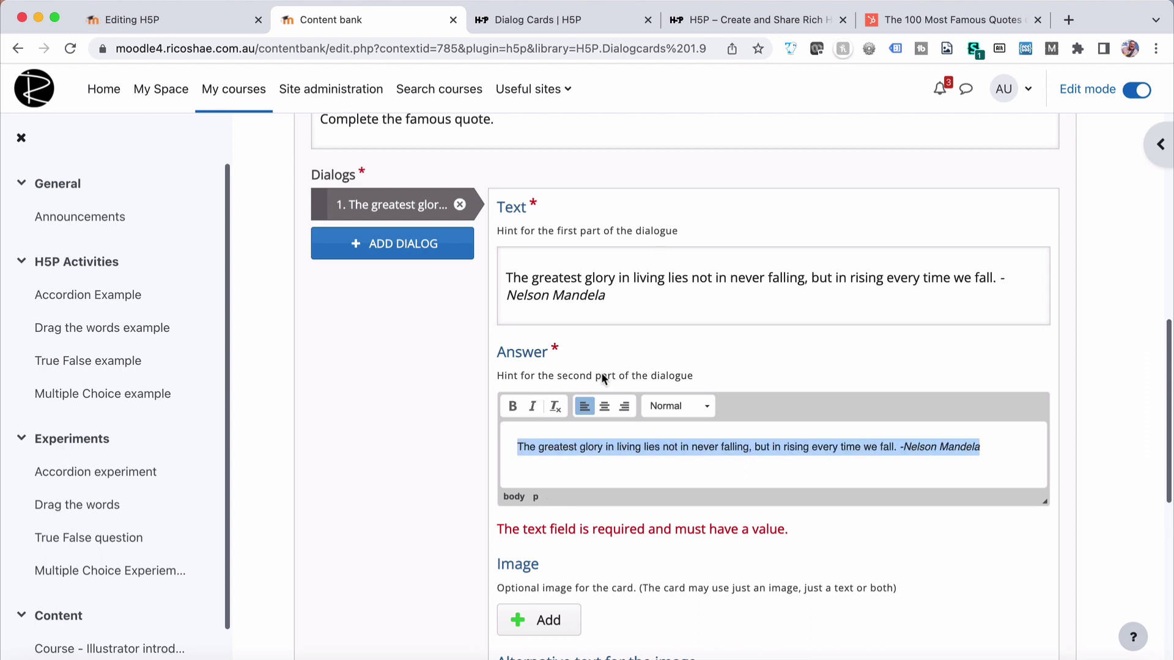
- Replace 'but in rising every time we fall' with dots in card 1's text, then add a second card
left_click(937, 277)
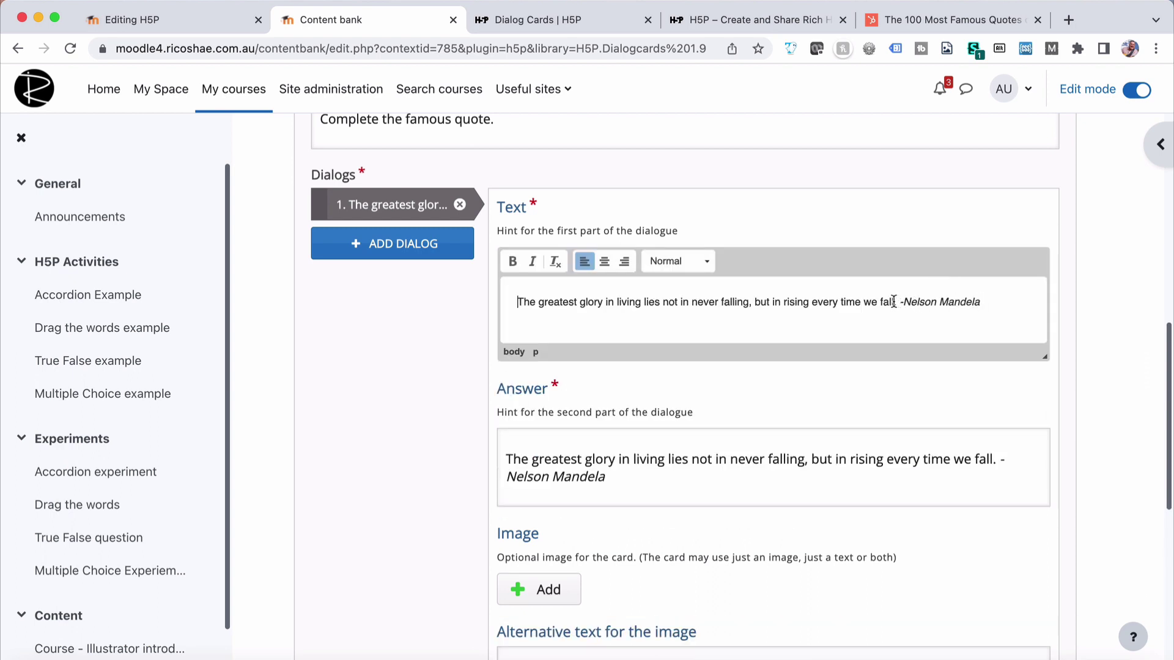
left_click_drag(894, 302, 755, 302)
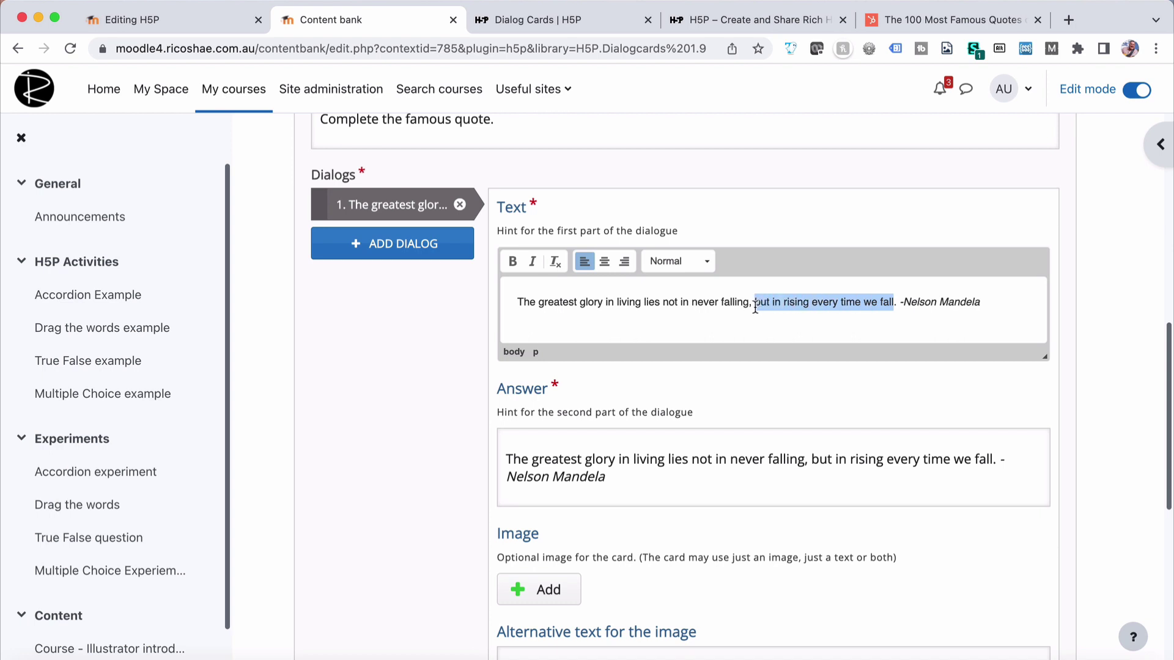
key("BackSpace")
type("......")
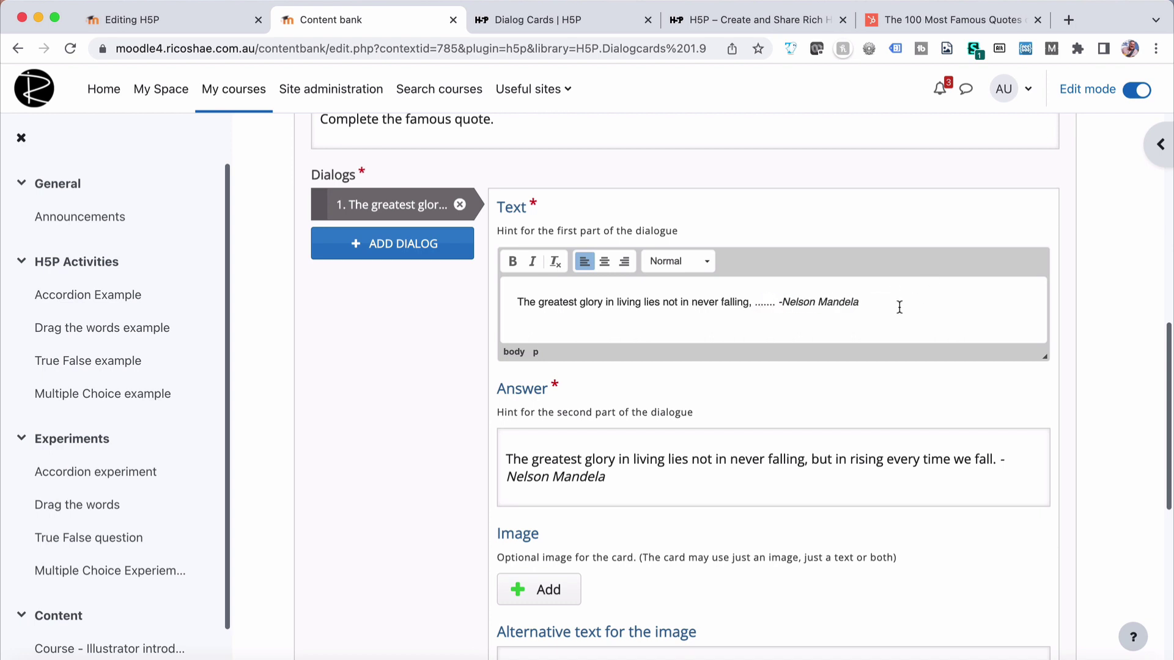
left_click(899, 306)
scroll(898, 307, "down", 6)
scroll(898, 308, "up", 4)
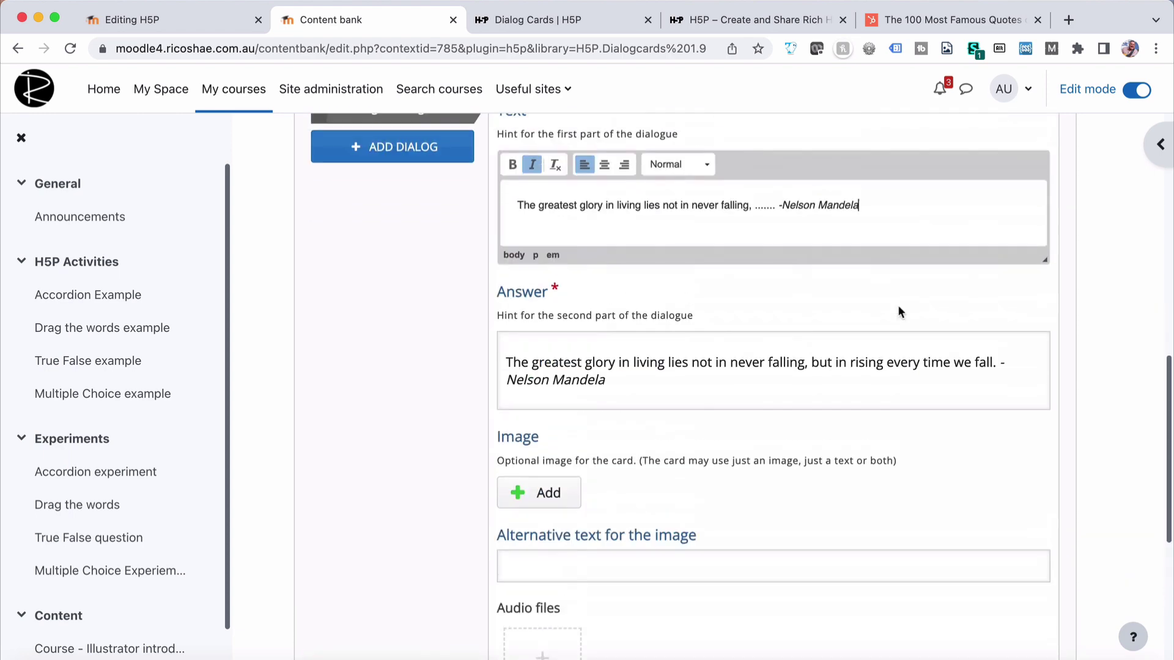
scroll(899, 309, "down", 3)
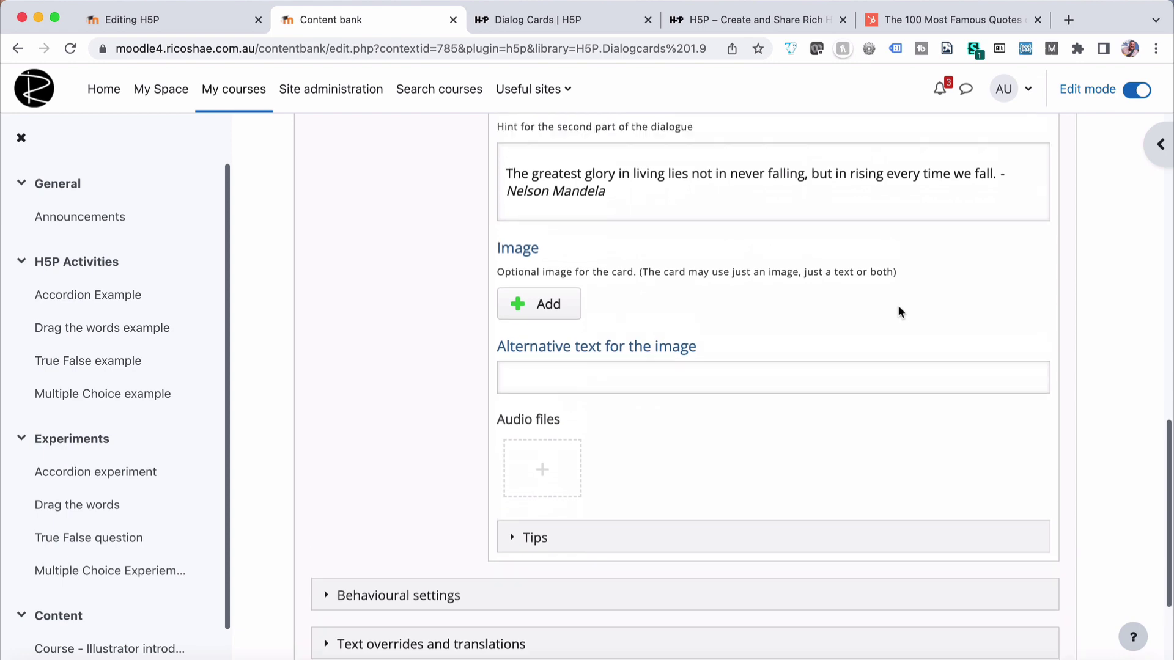
scroll(898, 305, "up", 5)
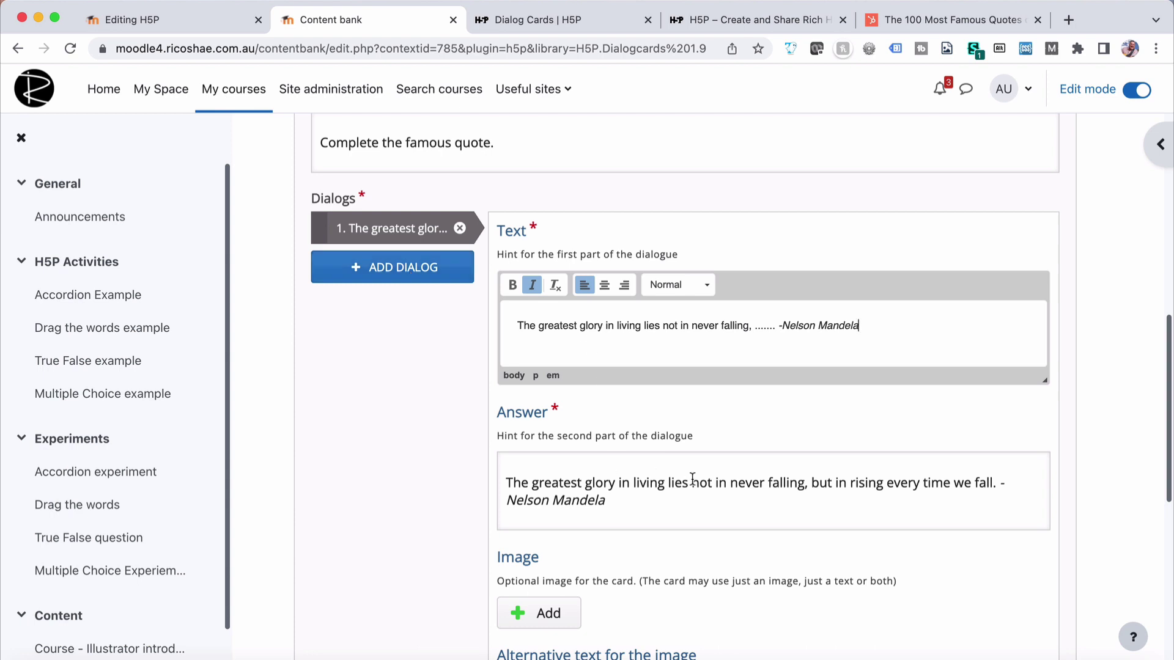
left_click(392, 267)
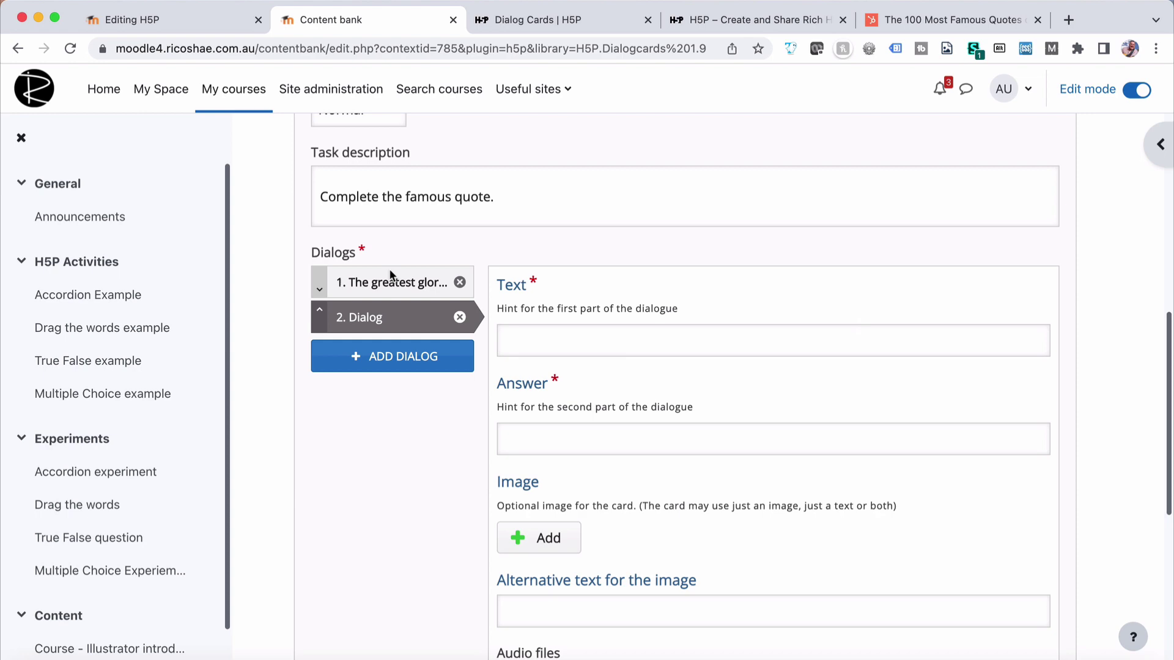
- Copy the Walt Disney quote into card 2's text and answer, removing the list numbering
left_click(934, 22)
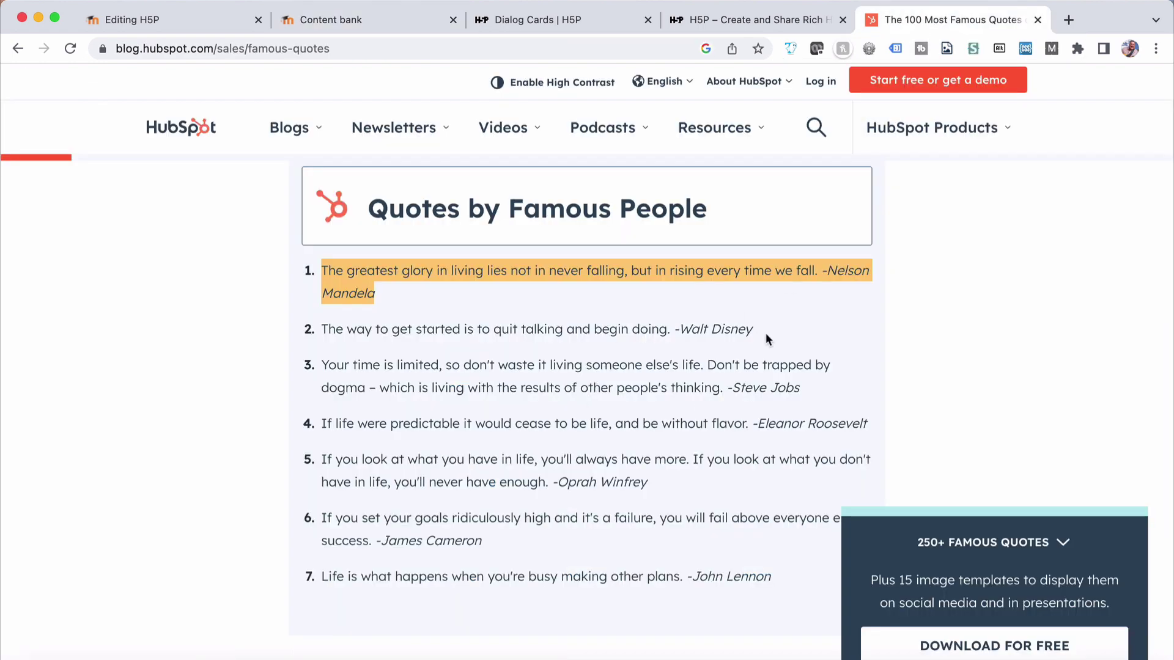
left_click_drag(764, 335, 324, 332)
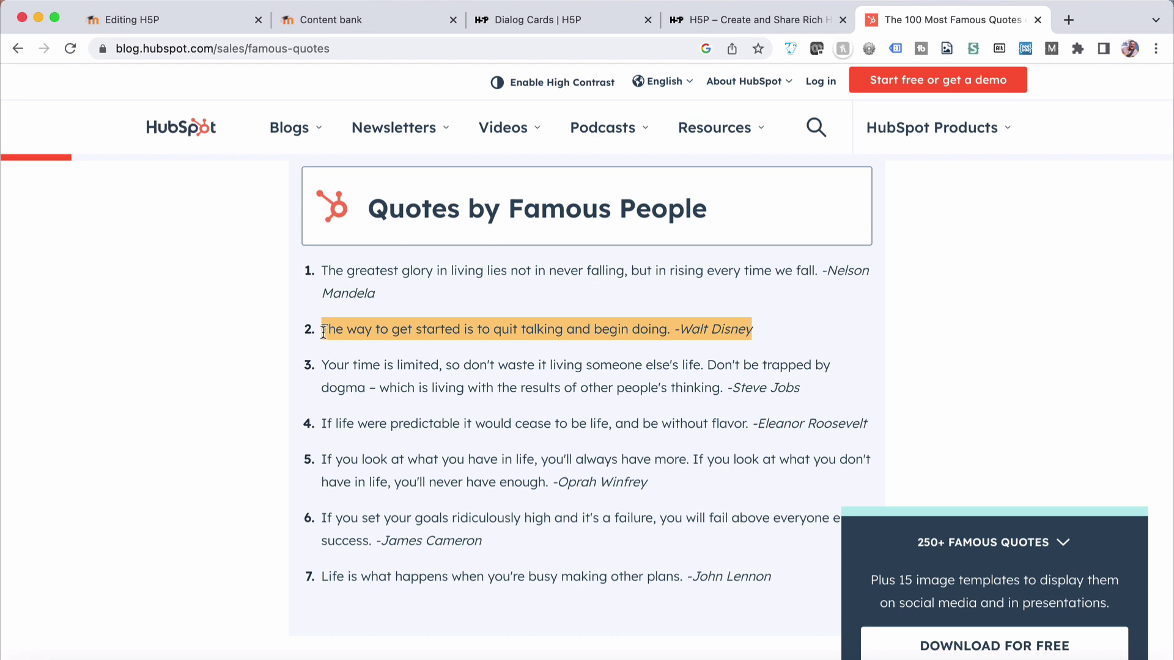
key("super+c")
key("super+2")
key("super+v")
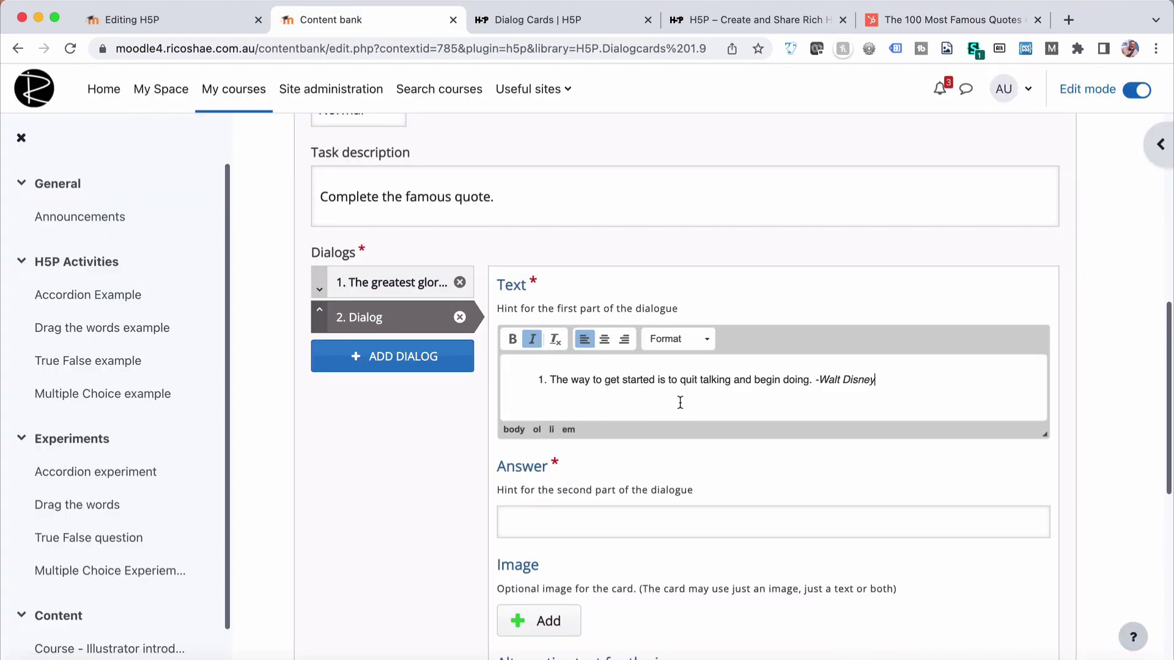
left_click(550, 380)
key("BackSpace")
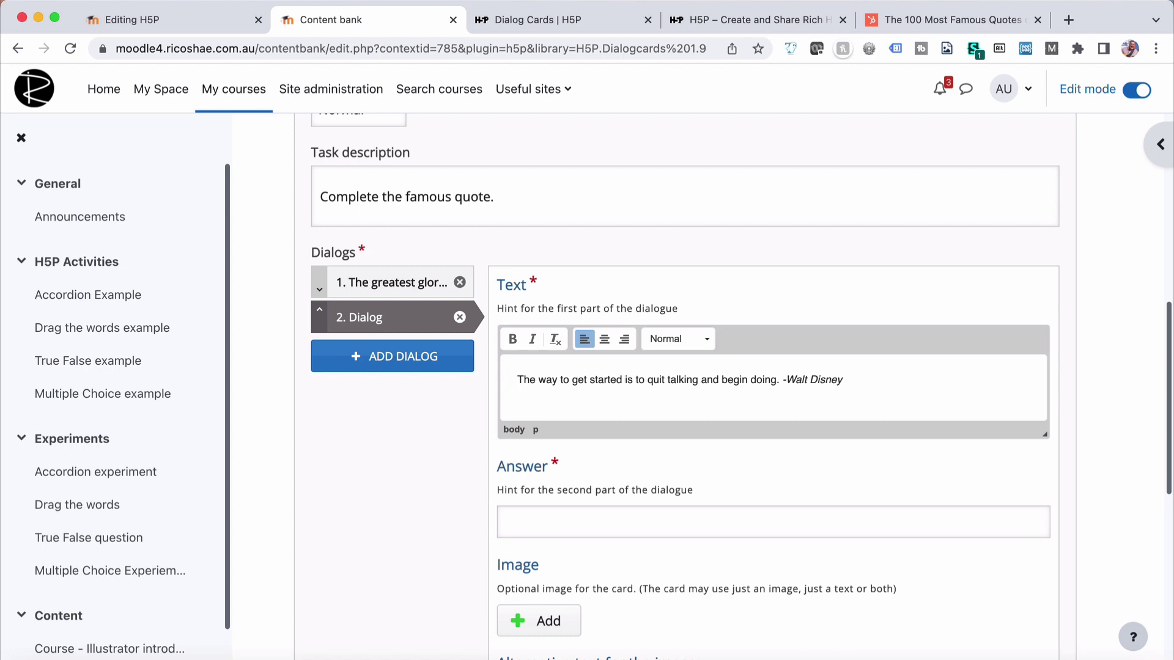
triple_click(851, 380)
left_click(556, 520)
key("ctrl+v")
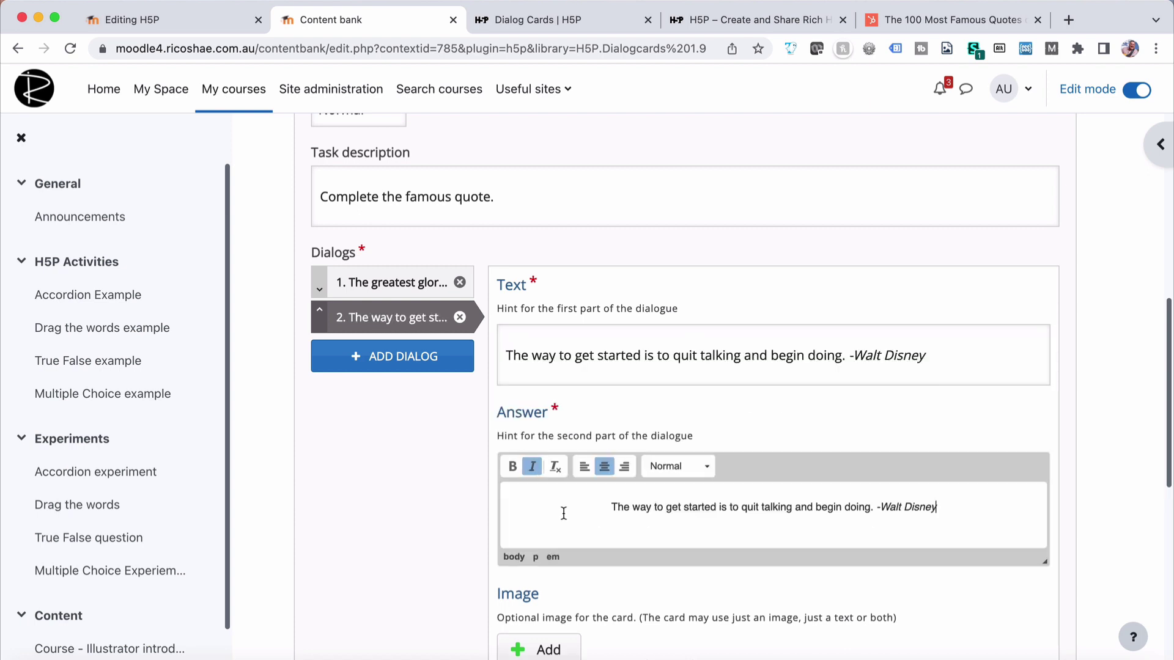
- Centre card 2's text and replace 'quit talking and begin doing' with dots
left_click(667, 378)
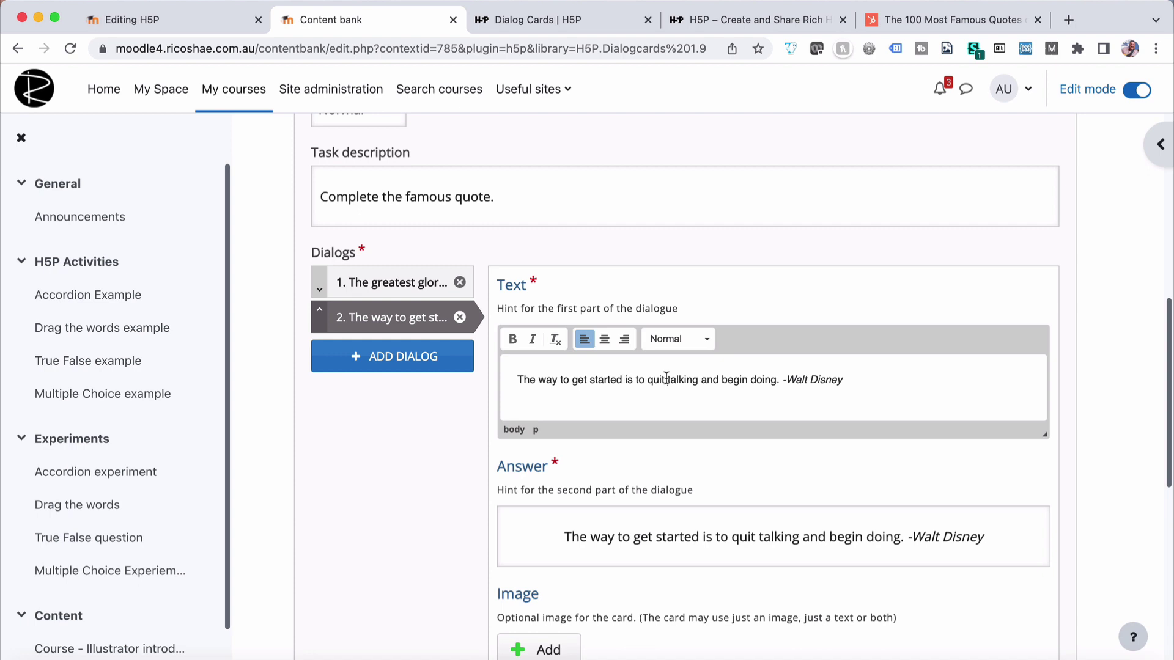
left_click(668, 543)
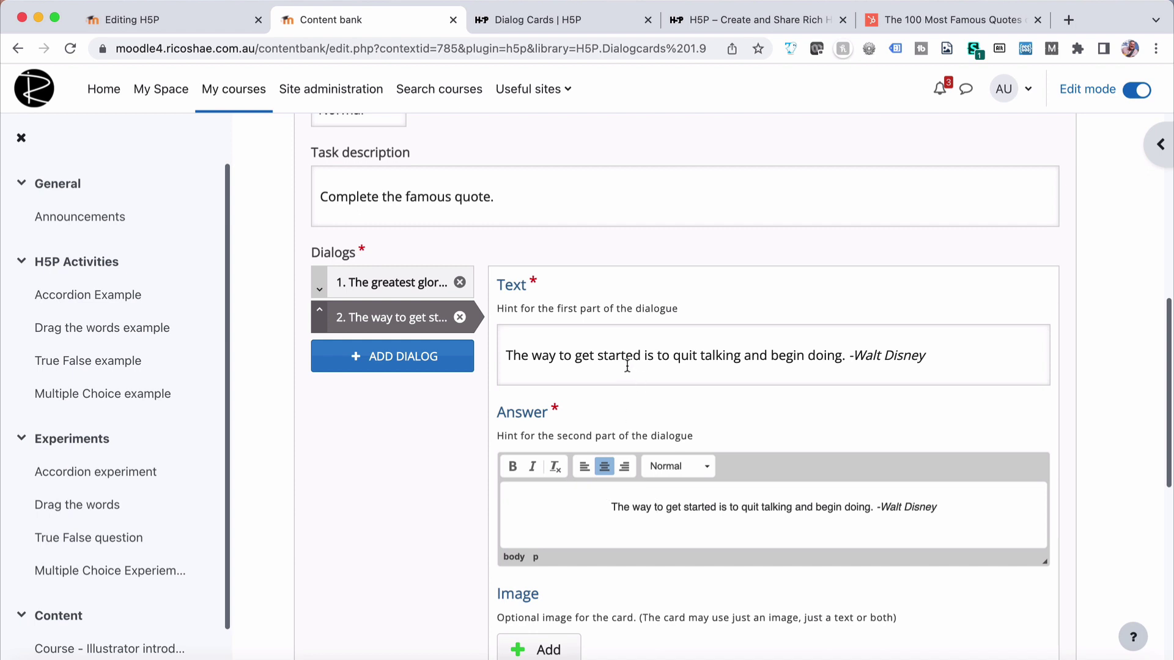
left_click(644, 381)
left_click(605, 339)
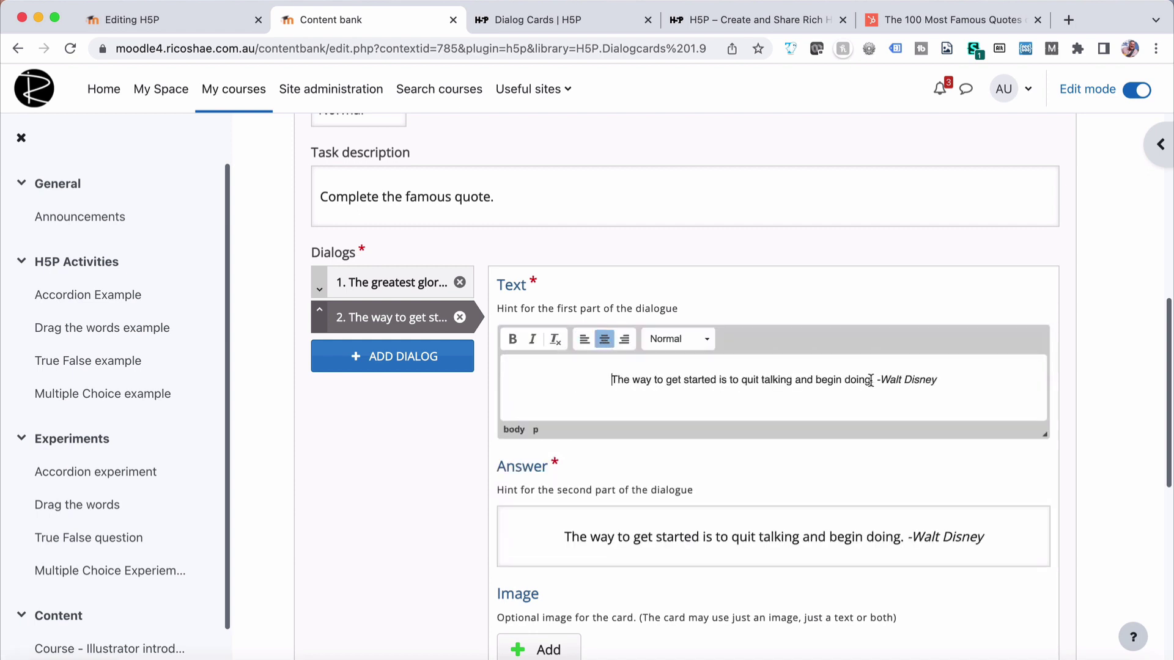
left_click_drag(872, 380, 744, 381)
type(".....")
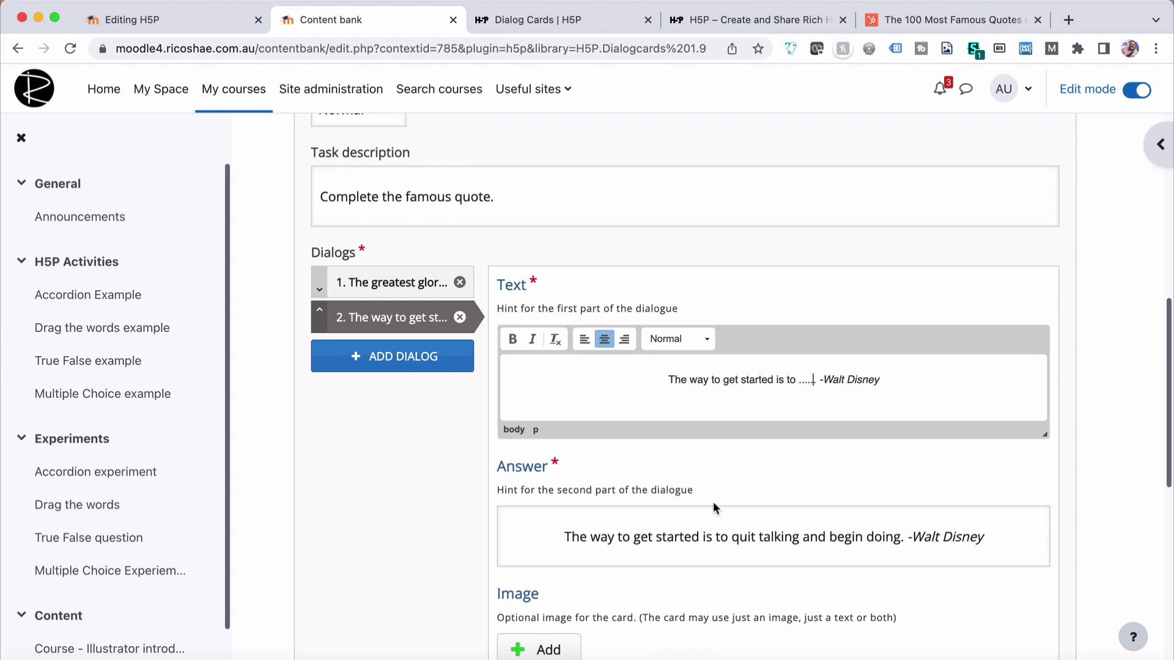
scroll(713, 501, "down", 4)
scroll(713, 505, "up", 5)
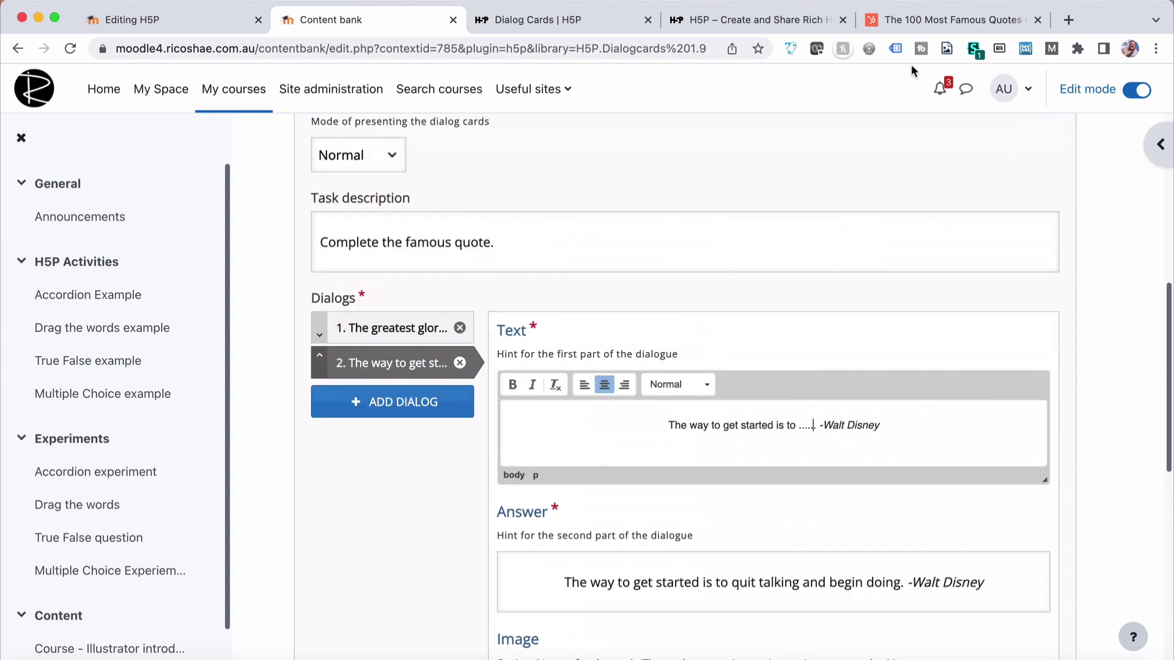
- Add a third card and paste the Eleanor Roosevelt quote into its text without list numbering
left_click(930, 24)
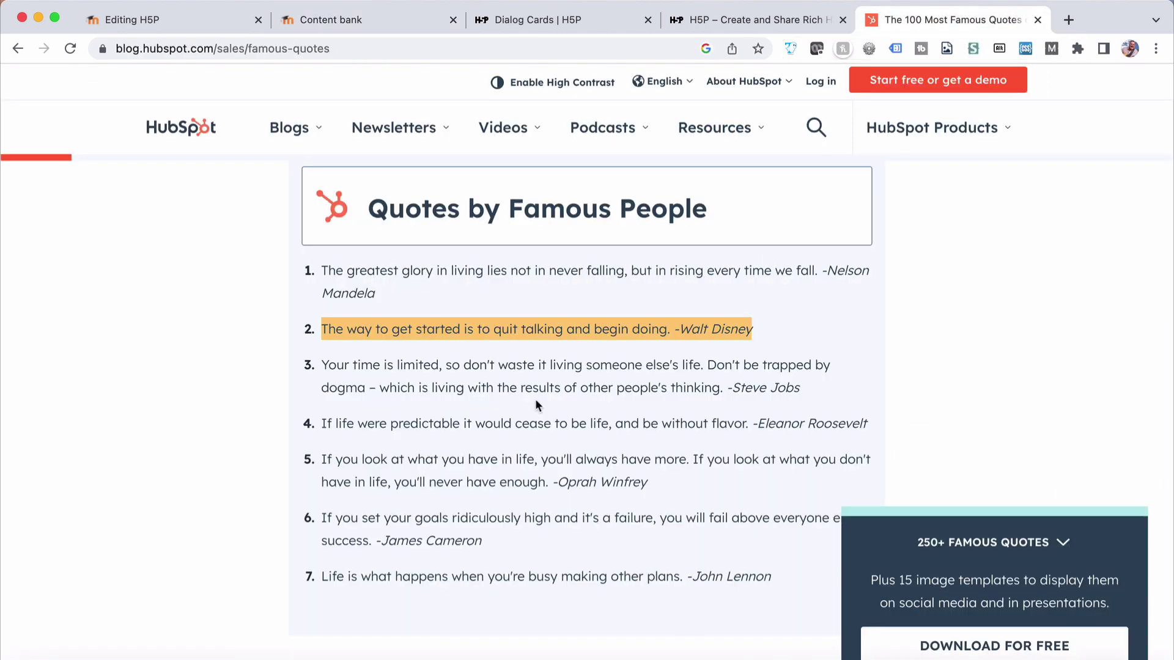
scroll(536, 401, "down", 1)
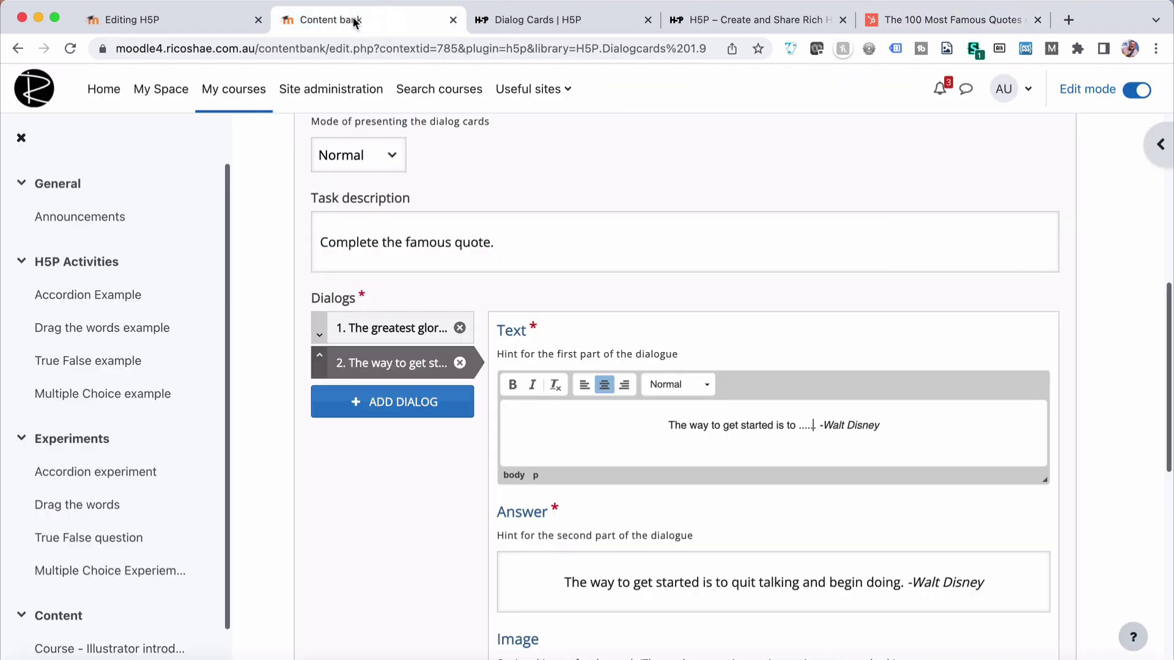
scroll(577, 459, "down", 2)
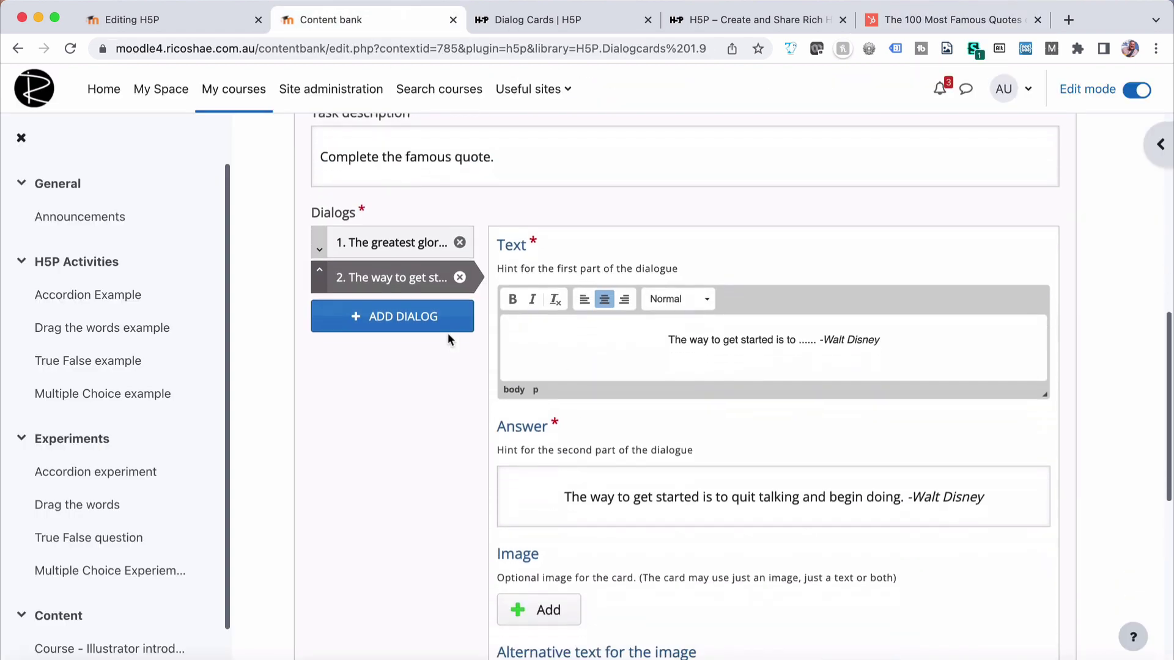
left_click(398, 324)
left_click(575, 306)
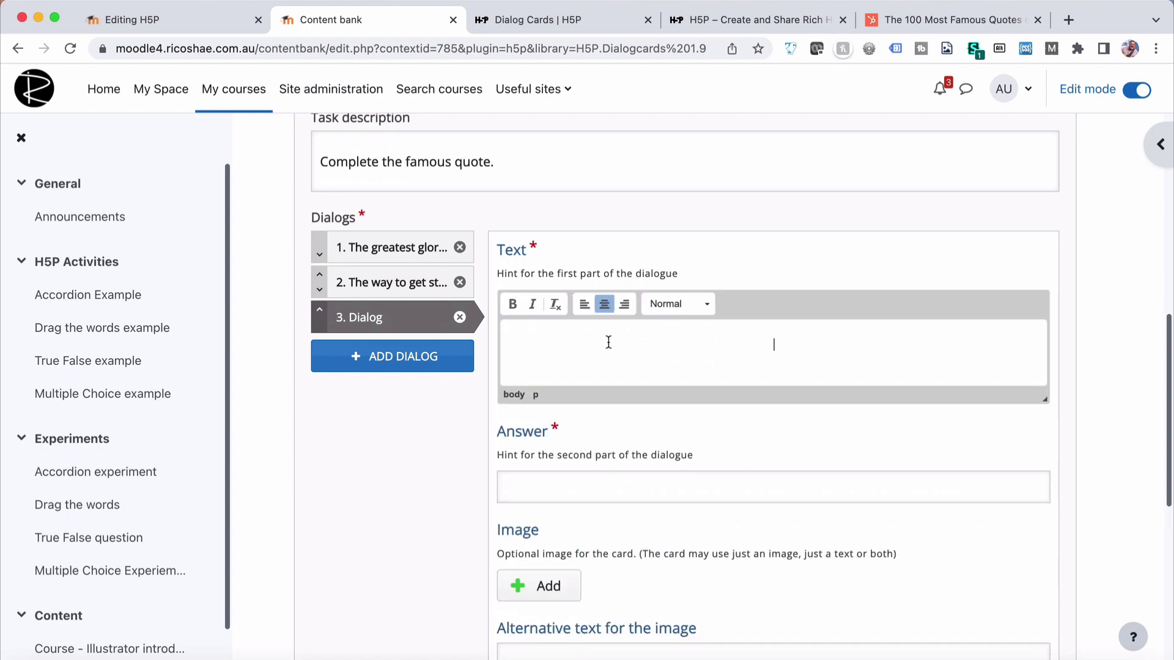
key("super+v")
left_click(549, 346)
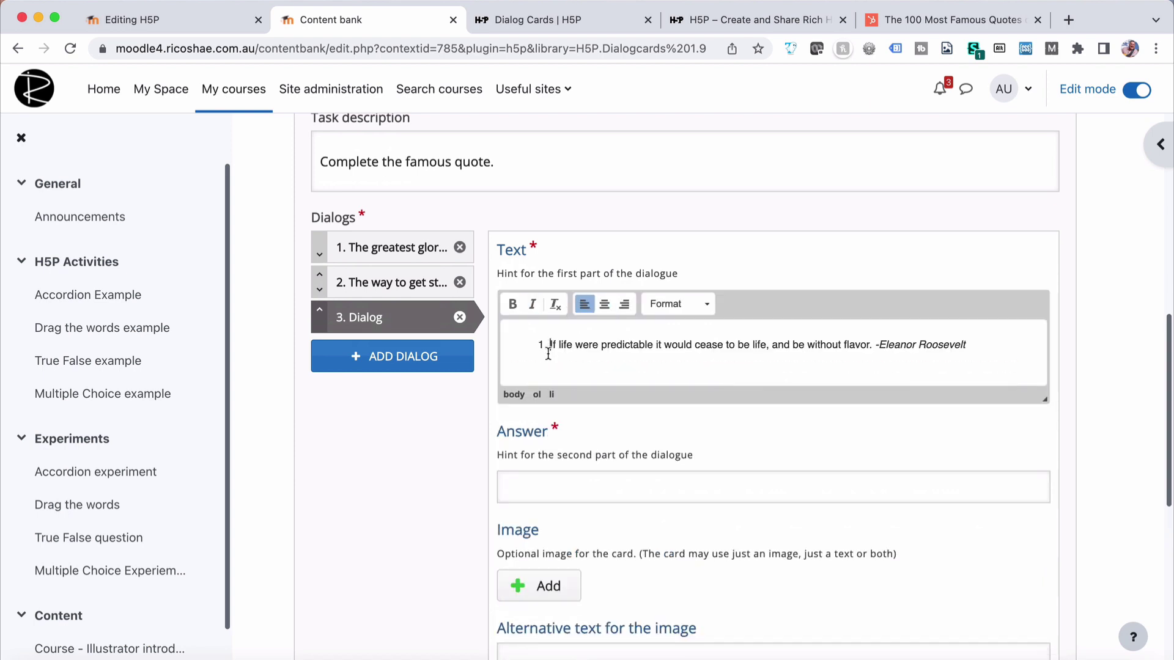
key("BackSpace")
- Centre the Roosevelt quote, copy it as card 3's answer, and replace 'without flavor.' with dots
left_click(603, 304)
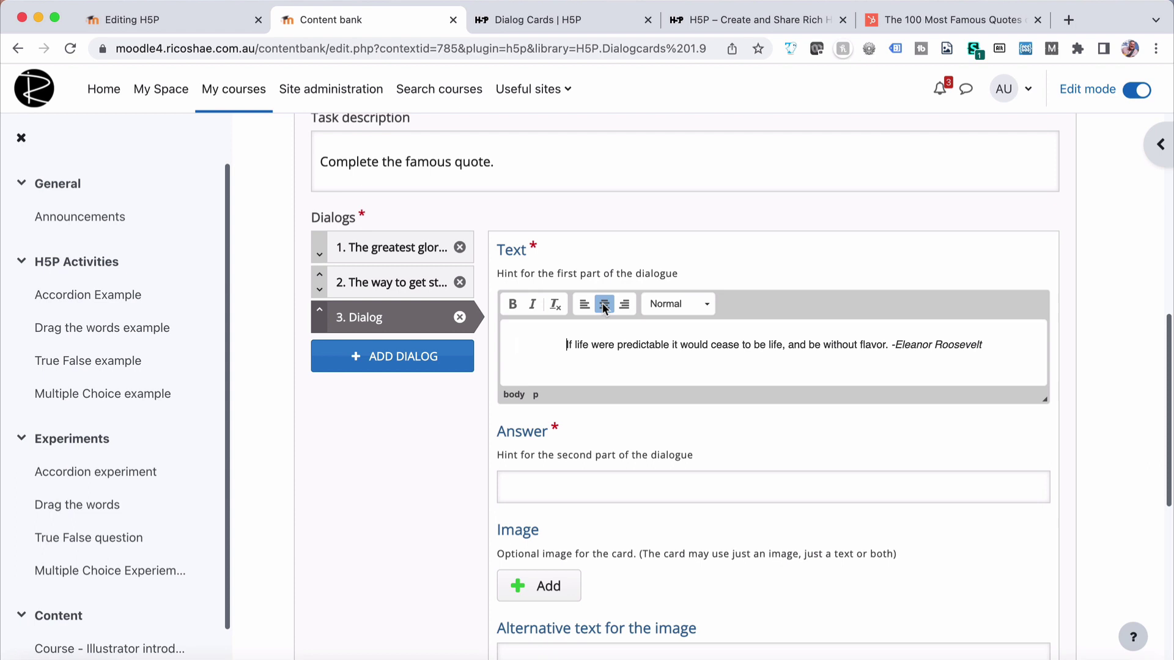
key("super+a")
key("super+c")
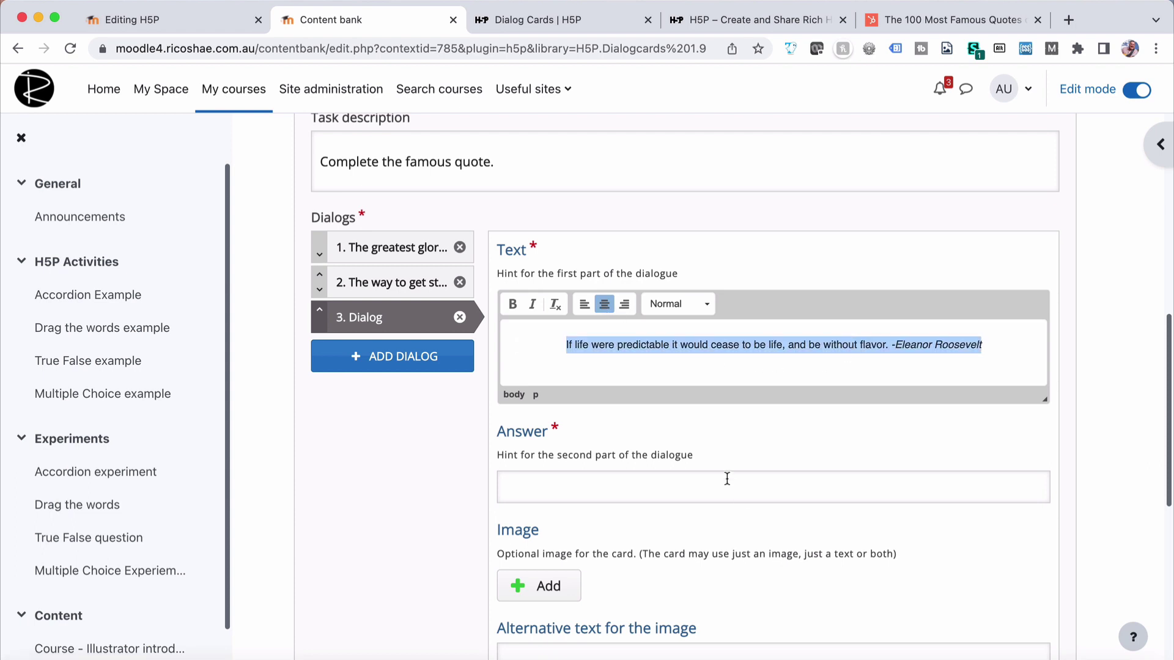
left_click(727, 479)
key("super+v")
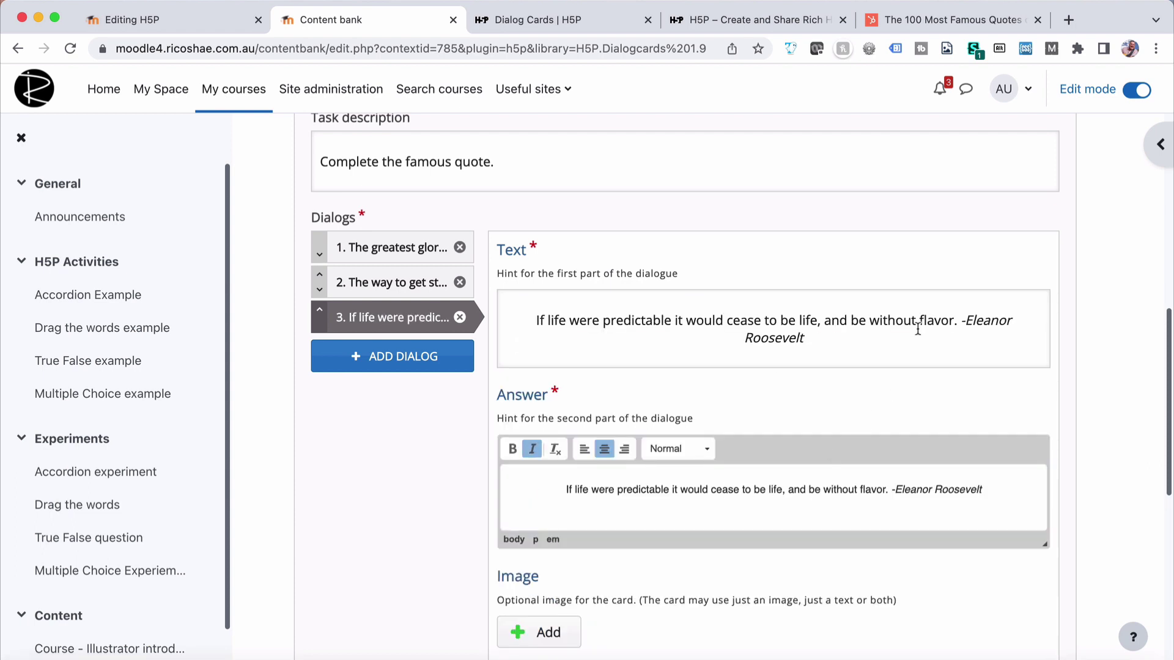
left_click(840, 316)
type("......")
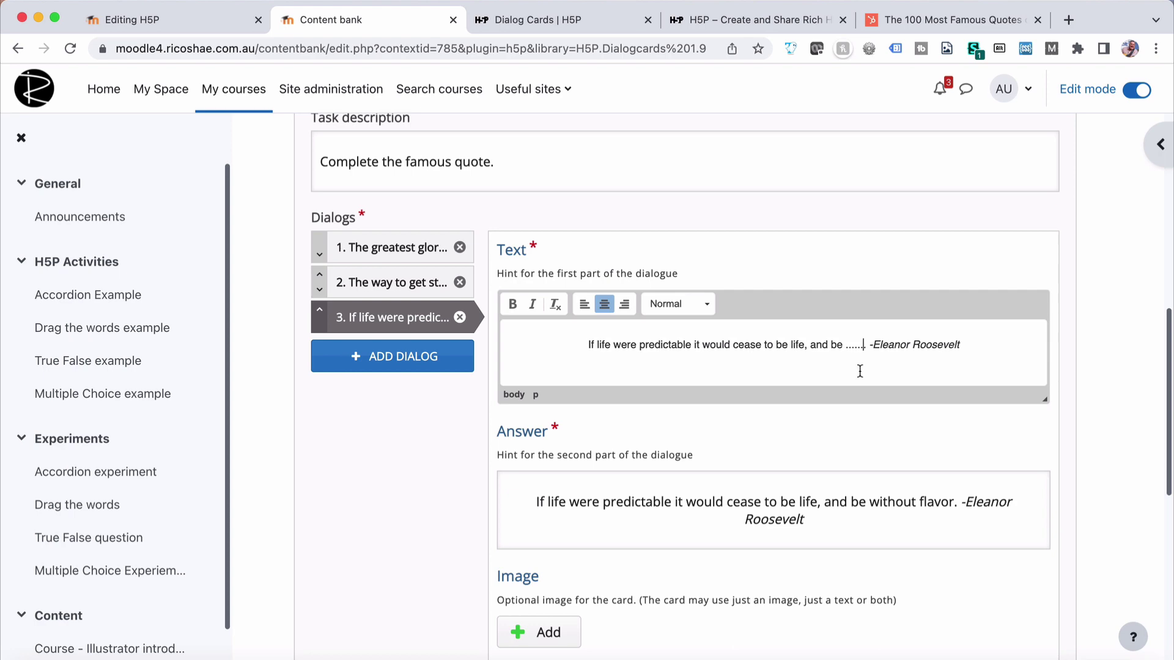
scroll(452, 456, "down", 2)
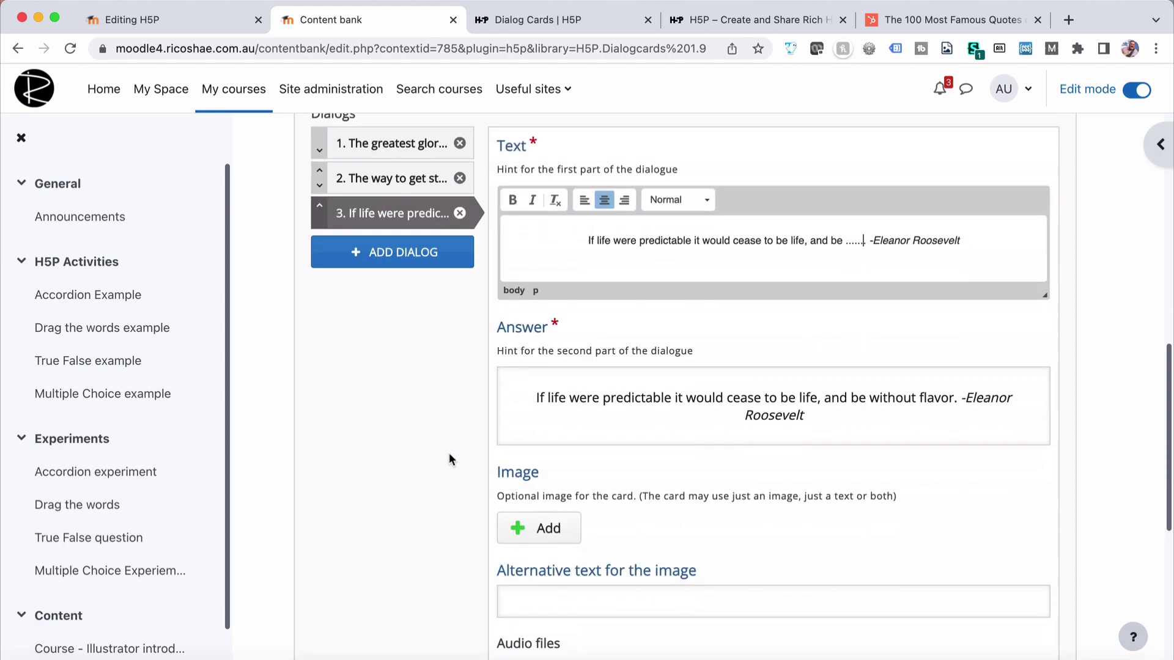
left_click(449, 459)
scroll(449, 459, "down", 4)
- Centre both the text and the answer of the Nelson Mandela card
scroll(428, 441, "up", 9)
left_click(388, 427)
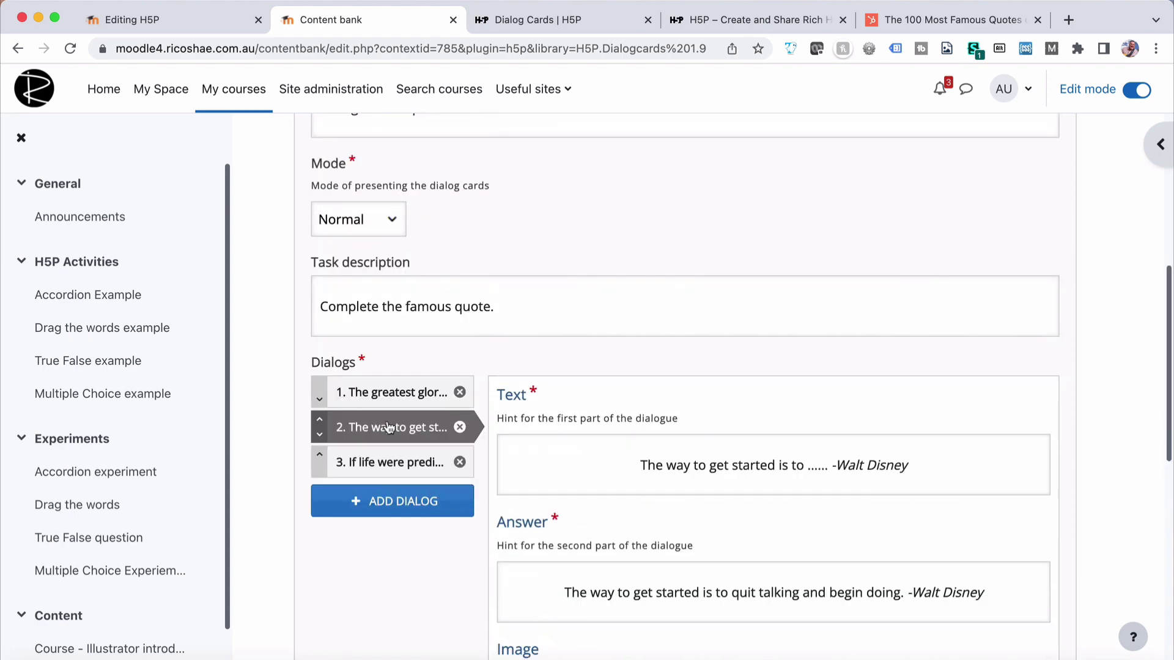
left_click(390, 394)
left_click(720, 472)
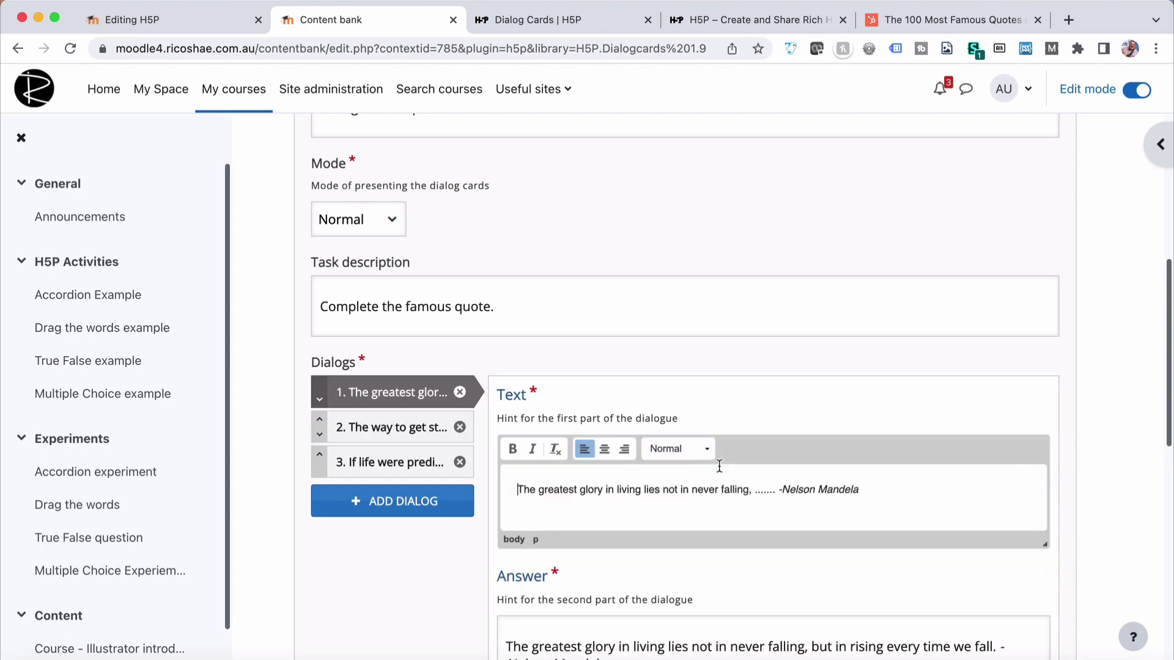
left_click(605, 450)
scroll(610, 454, "down", 2)
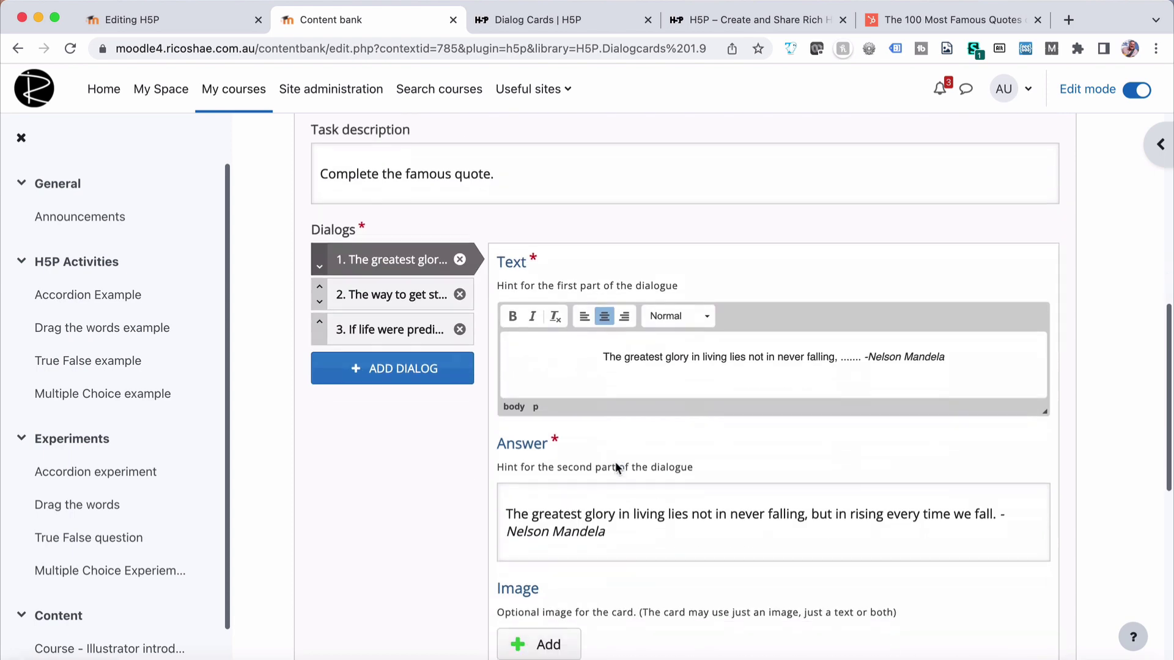
scroll(617, 469, "down", 1)
left_click(619, 468)
left_click(611, 384)
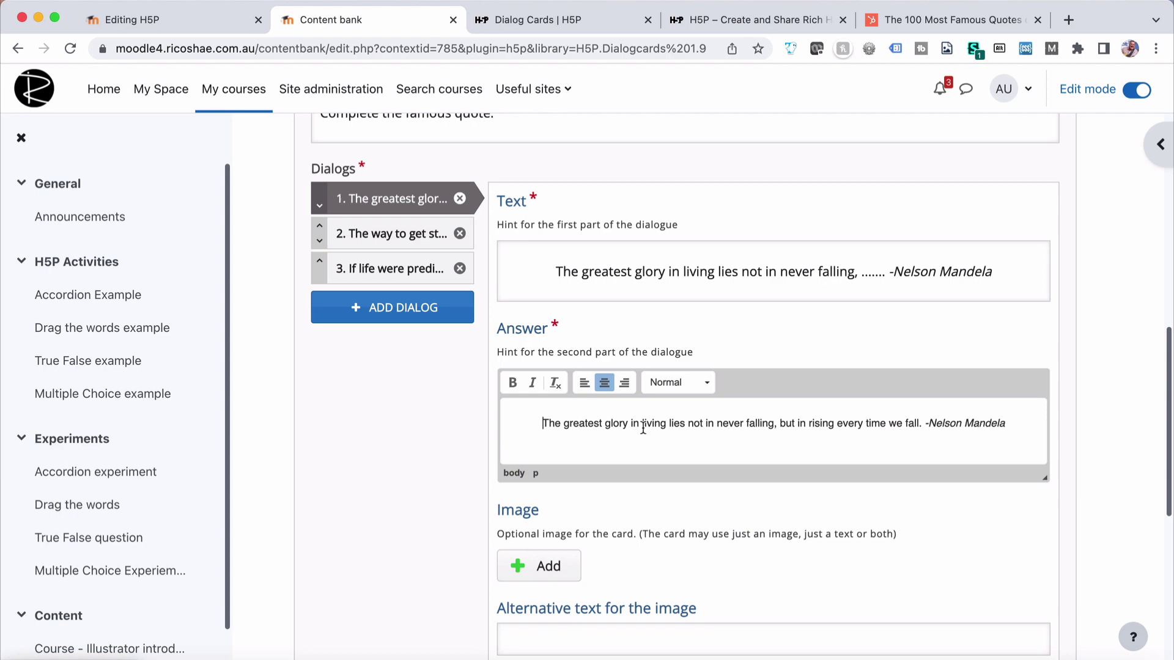
scroll(404, 441, "up", 4)
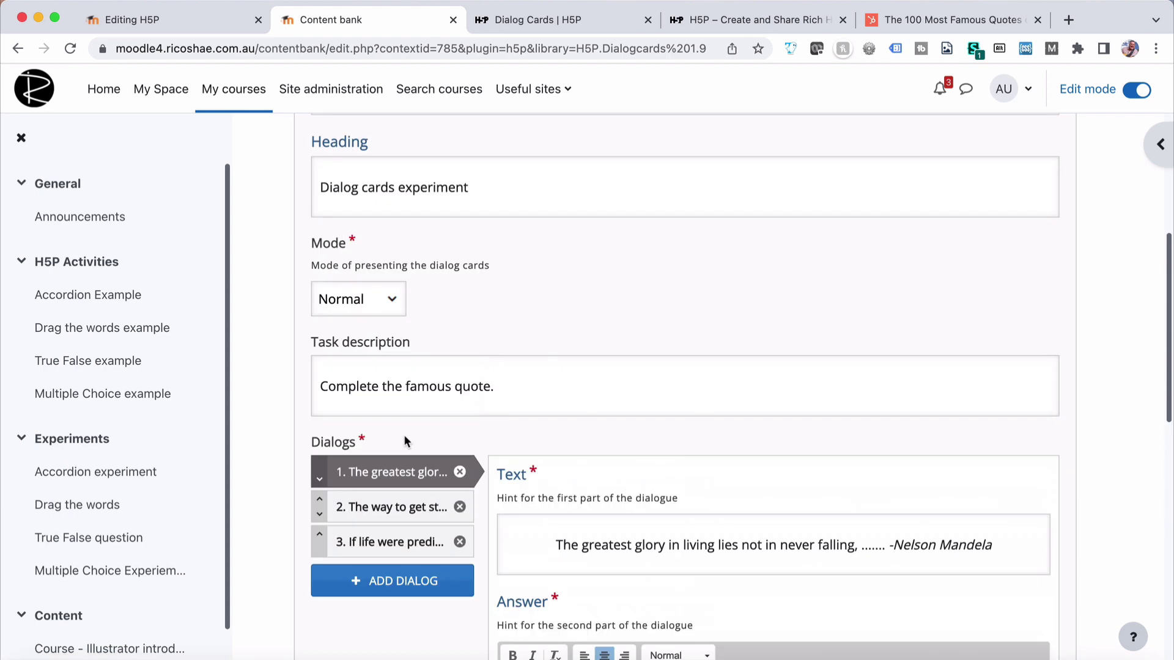
scroll(404, 441, "down", 11)
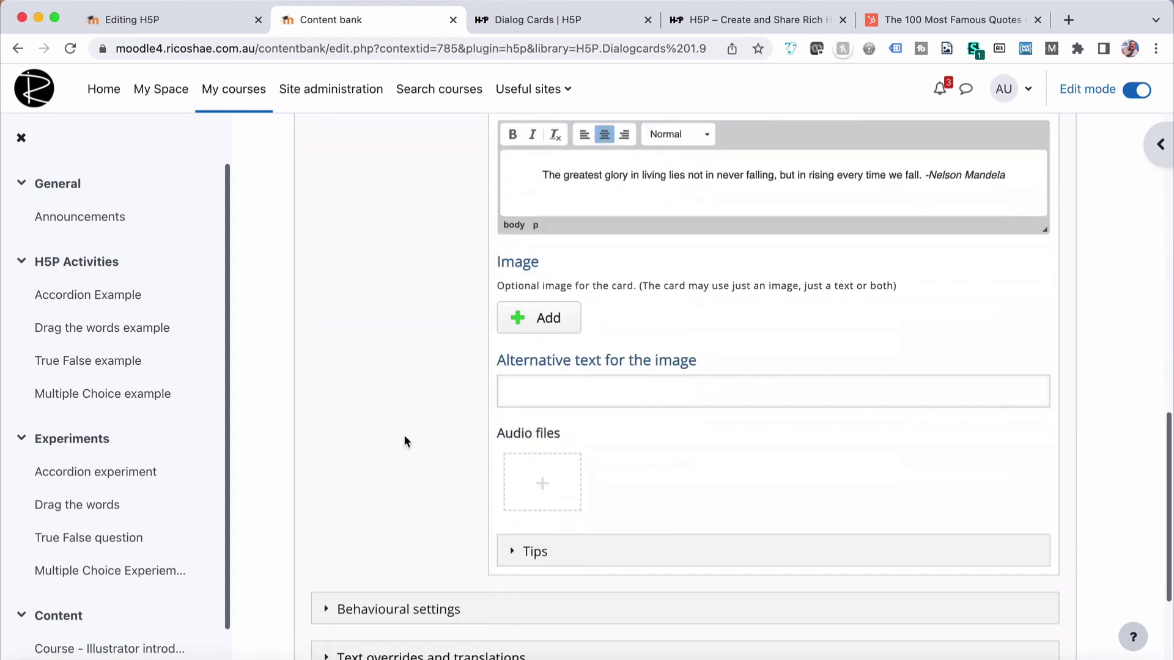
- Expand the behavioural settings and briefly open the text overrides and Dialog Cards label sections
left_click(403, 398)
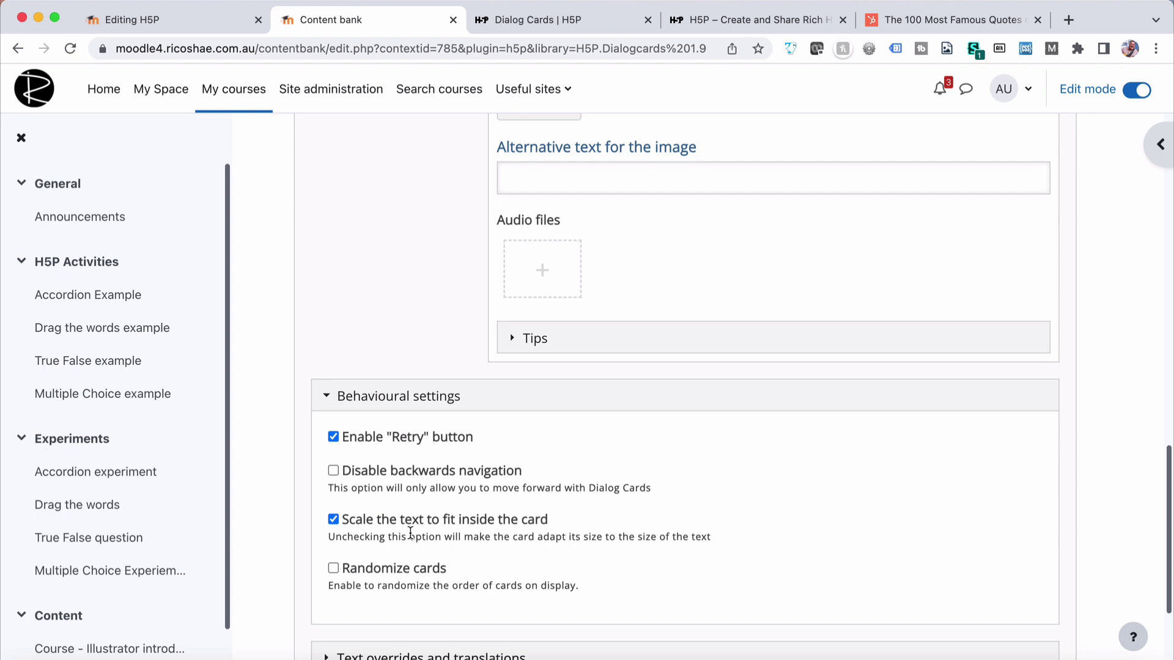
scroll(409, 532, "down", 3)
left_click(421, 460)
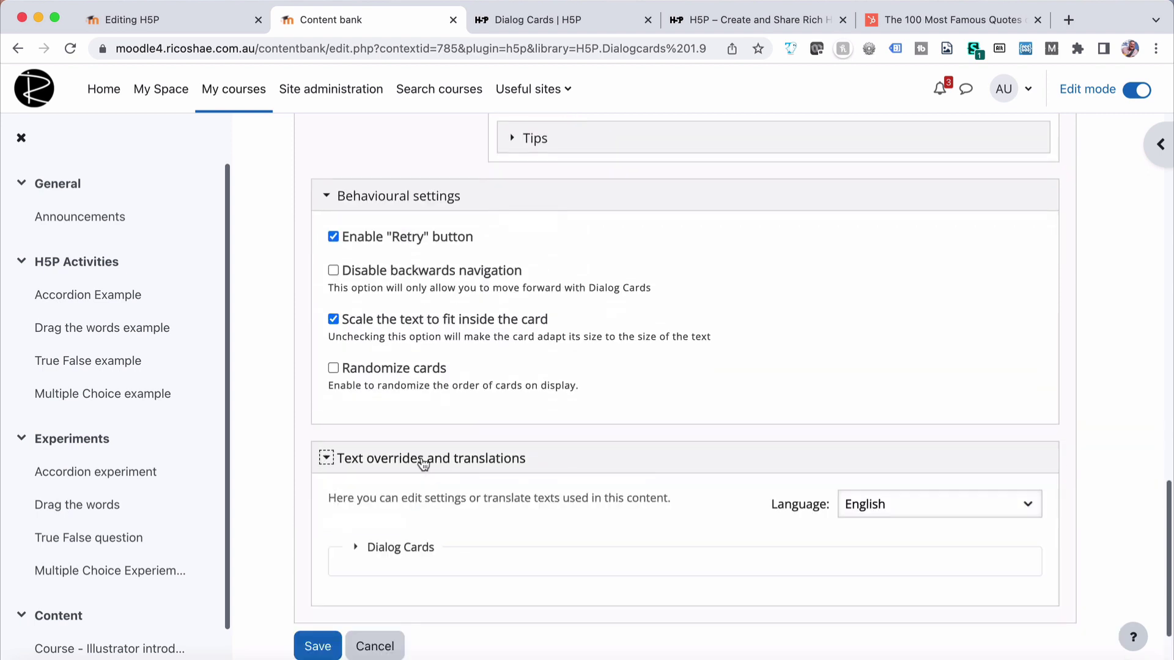
left_click(393, 549)
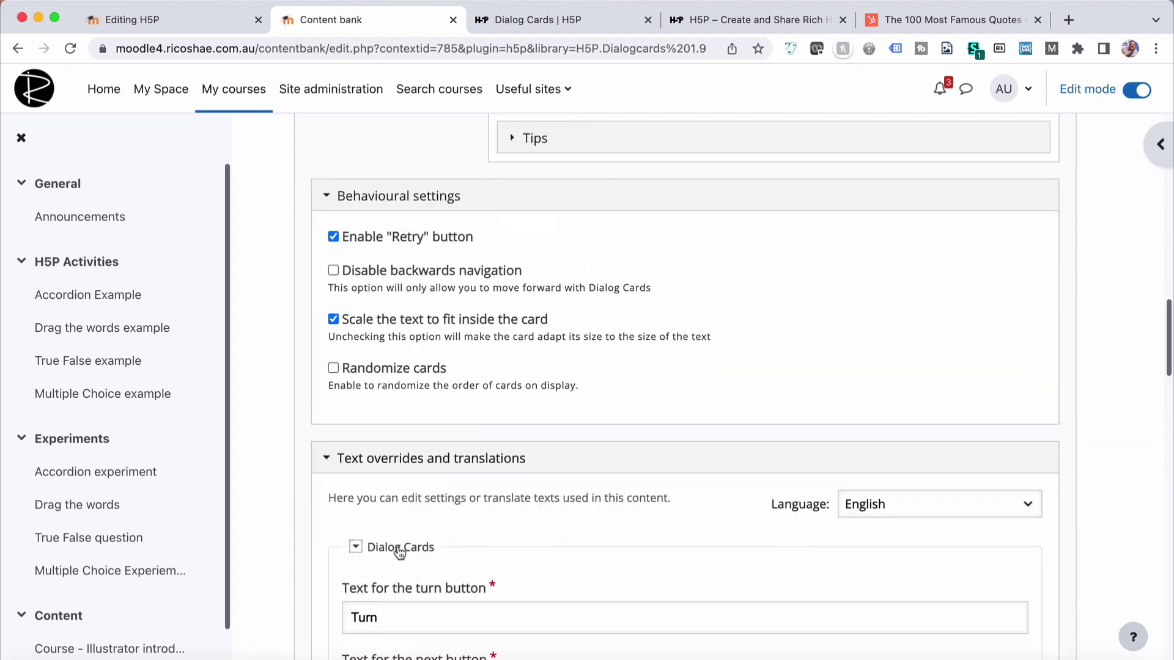
left_click(393, 549)
left_click(397, 467)
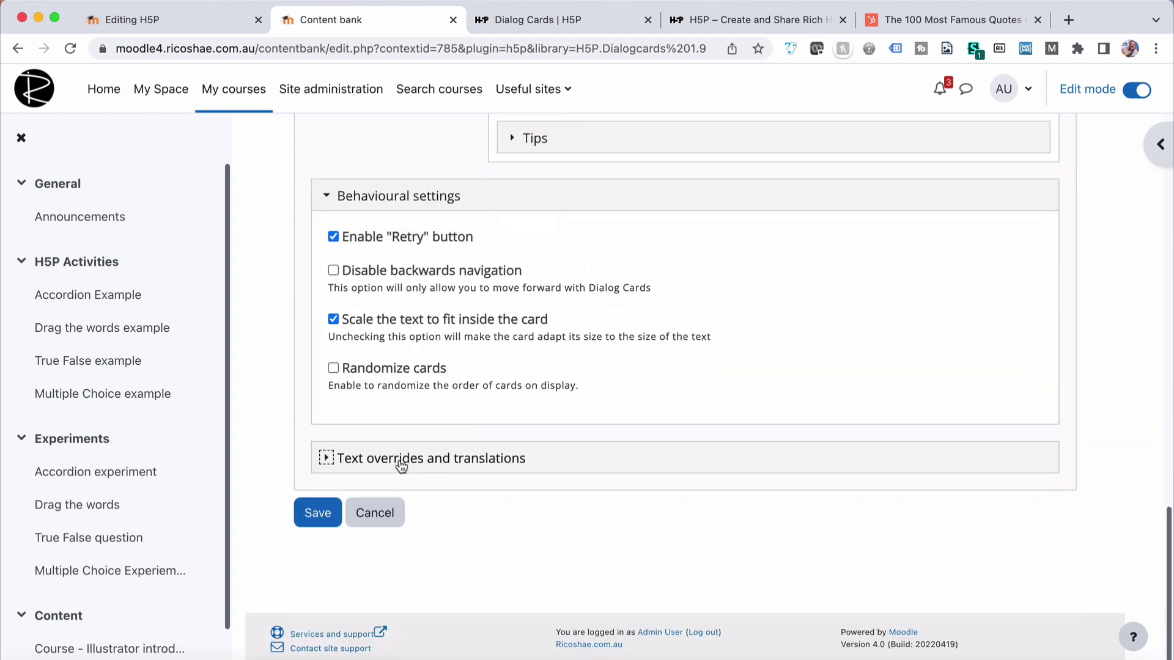
- Save the Dialog Cards activity and flip the first Mandela card to reveal its answer
left_click(319, 514)
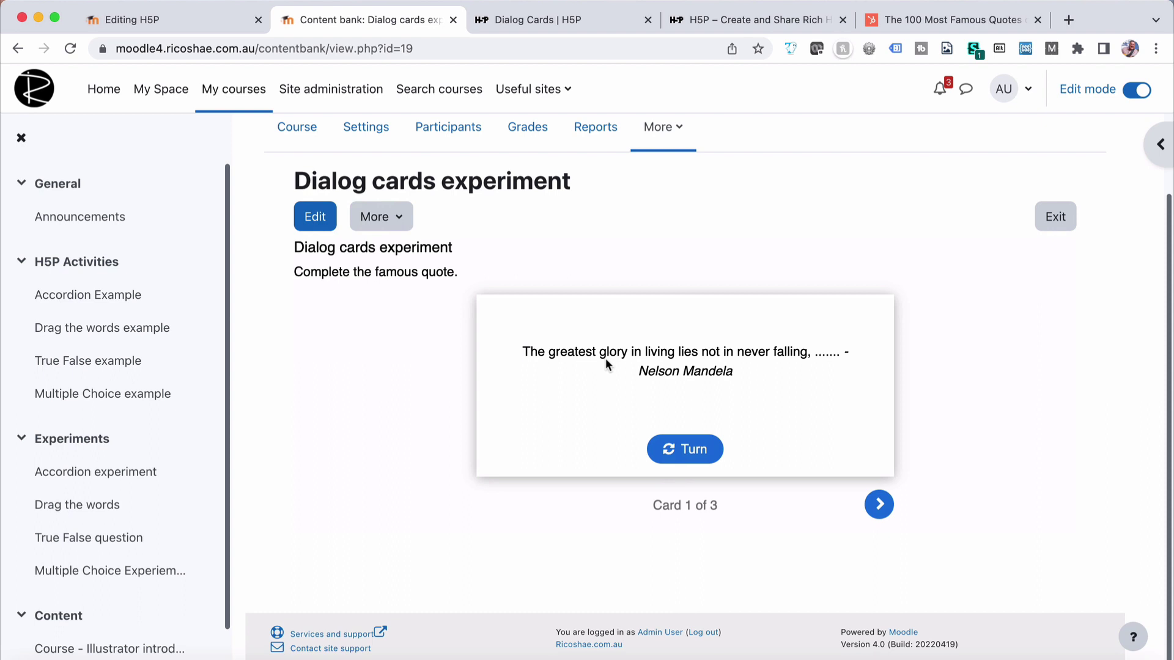
left_click(688, 454)
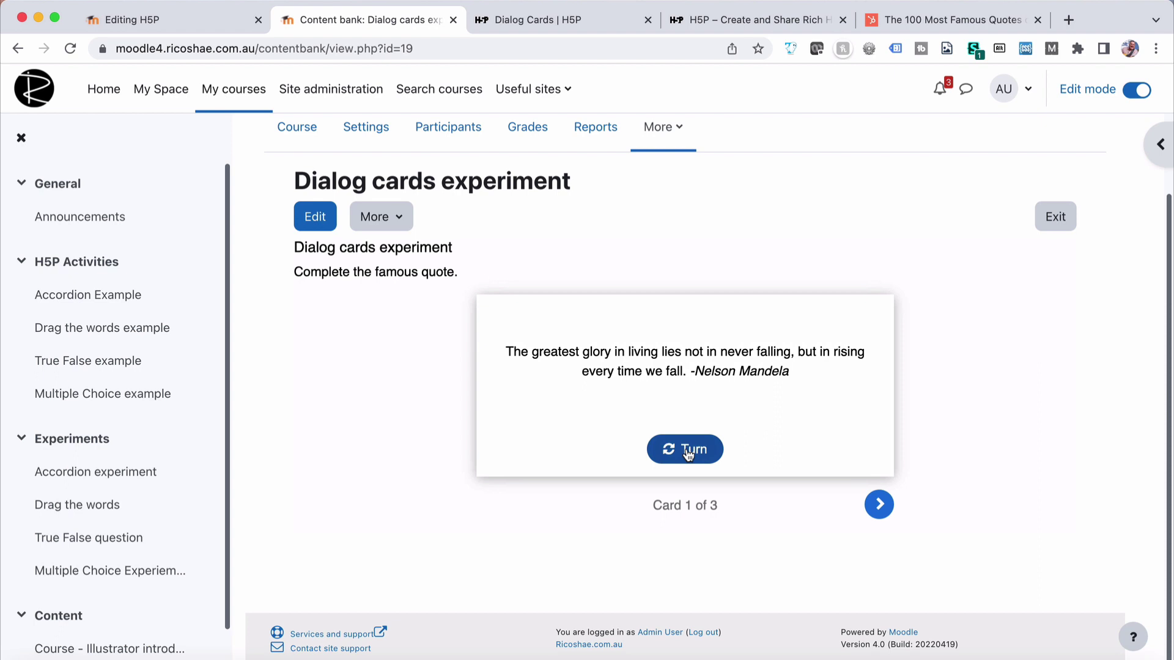
left_click_drag(798, 354, 684, 374)
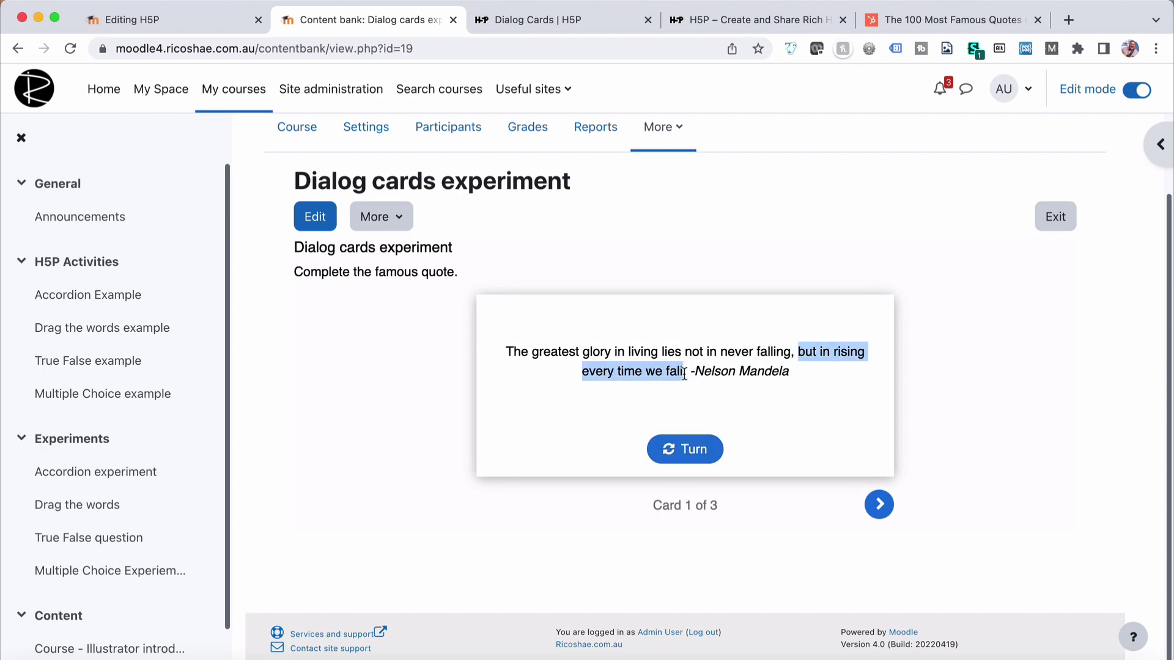
- Flip the Walt Disney and Eleanor Roosevelt cards, then reopen the activity for editing
left_click(880, 505)
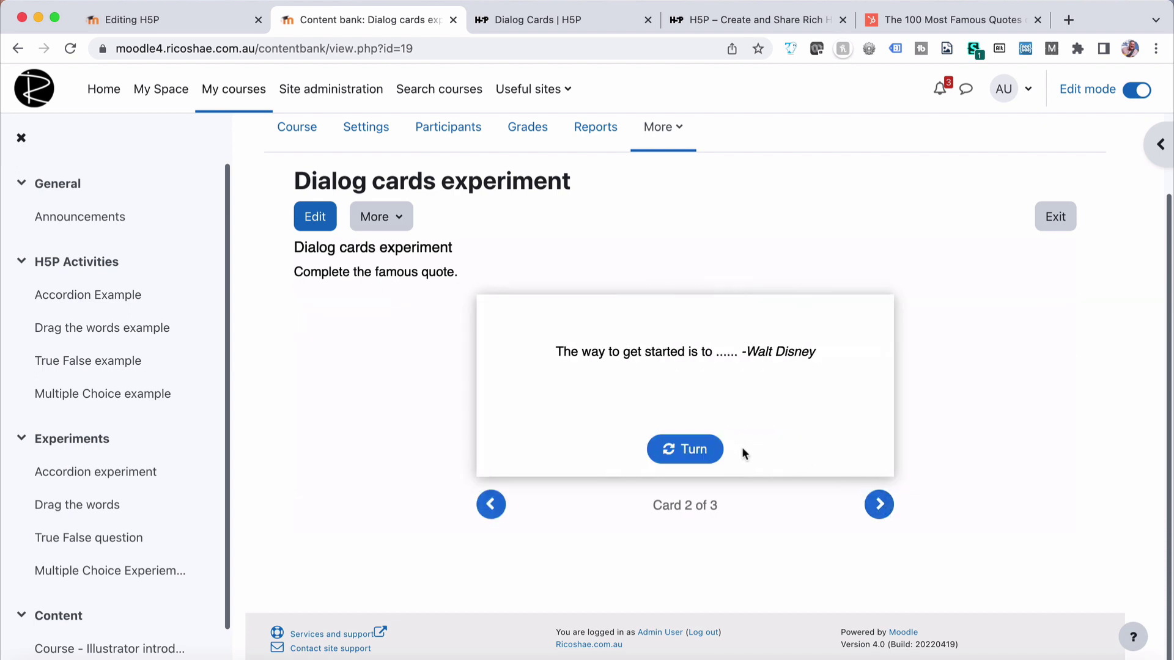
left_click(703, 450)
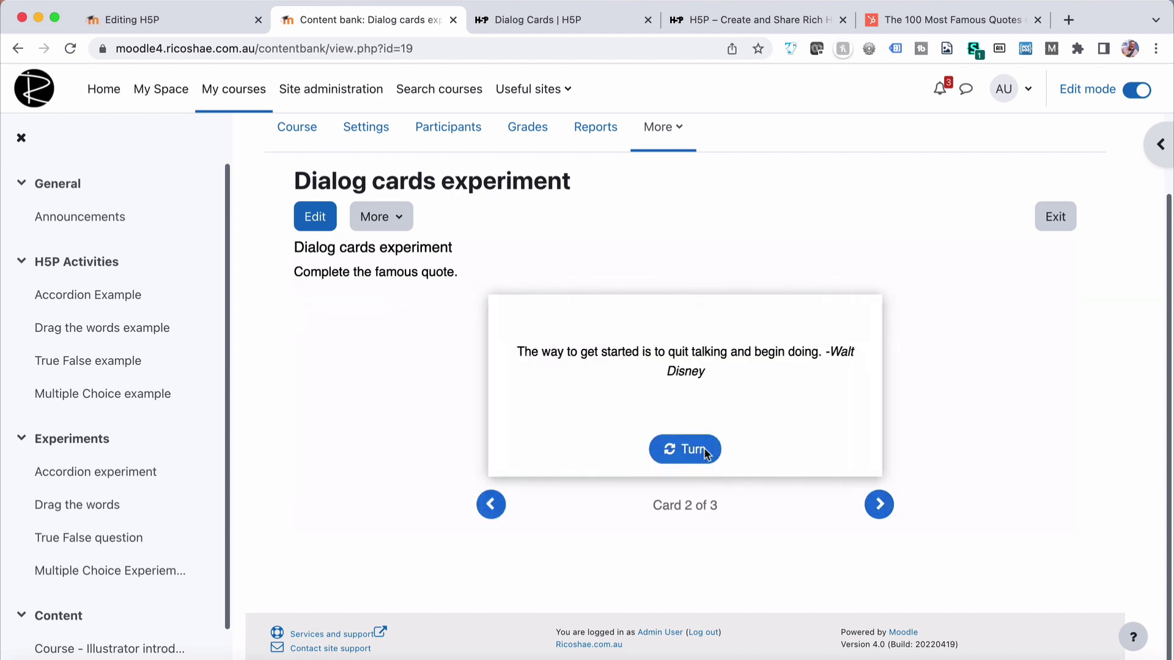
left_click(887, 506)
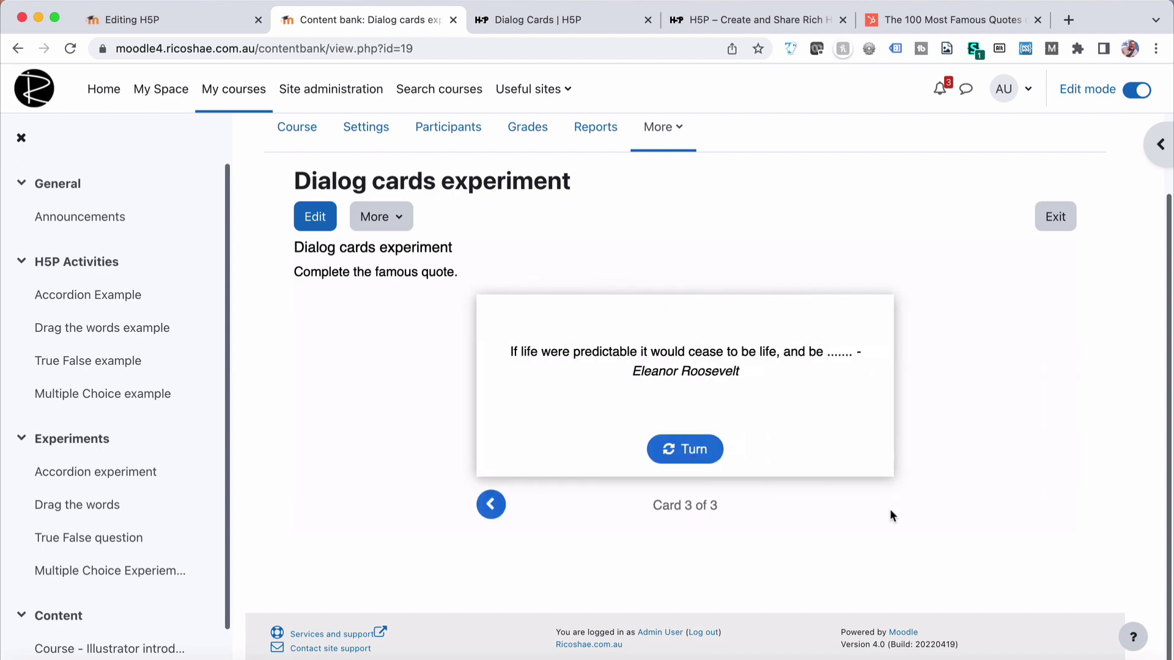
left_click(697, 457)
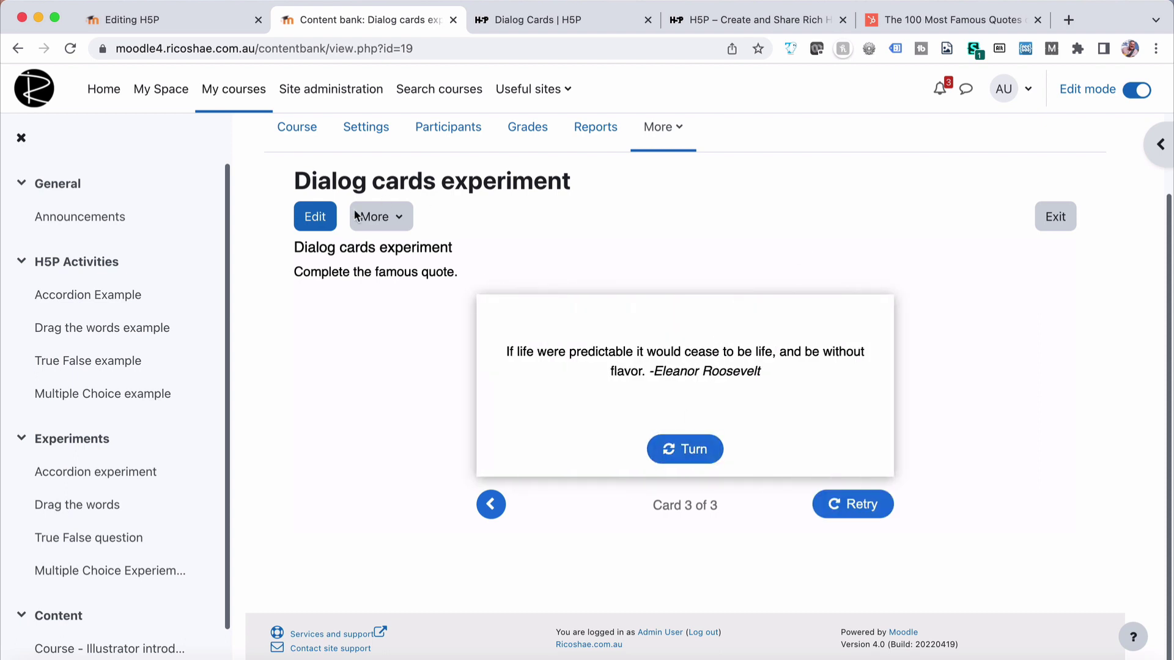
left_click(313, 218)
- Bold 'but in rising every time we fall' in the Mandela card's answer
scroll(293, 392, "down", 10)
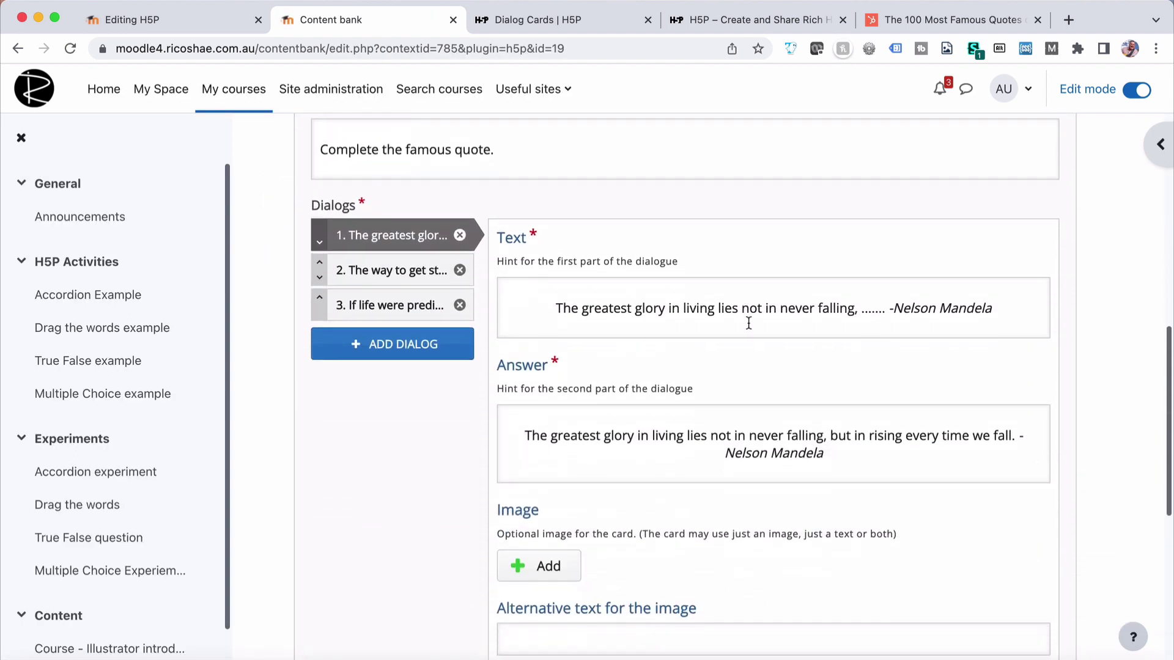
left_click(782, 433)
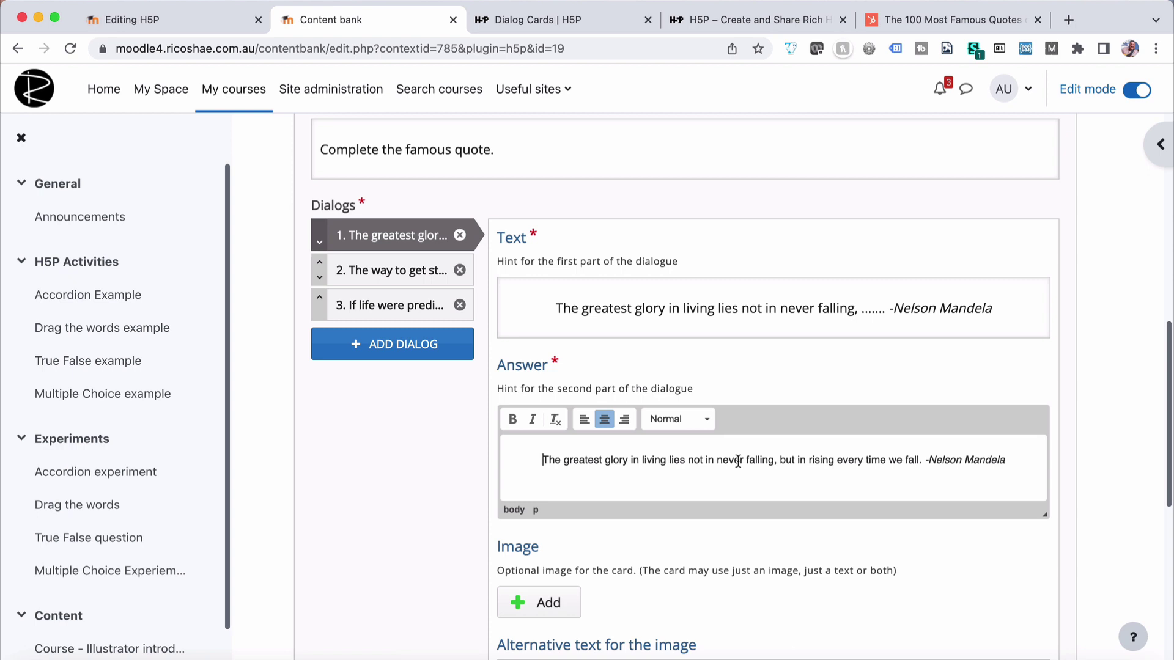
left_click(783, 461)
left_click_drag(779, 461, 925, 461)
left_click(512, 419)
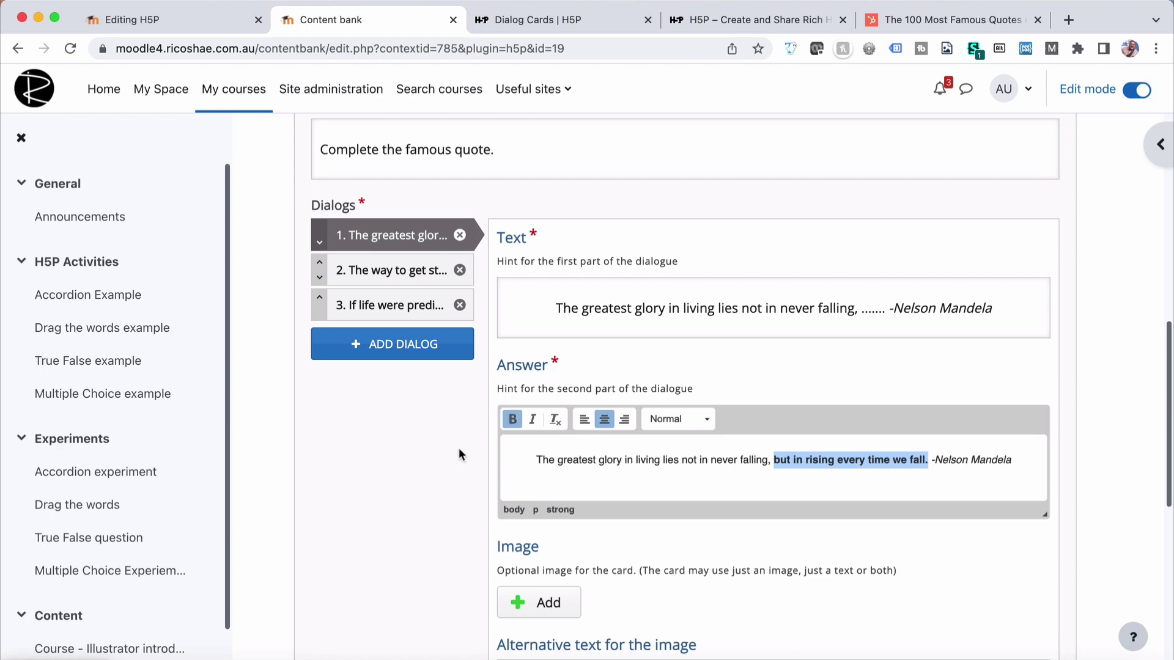
- Bold 'quit talking and begin doing' in the Walt Disney card's answer
left_click(428, 269)
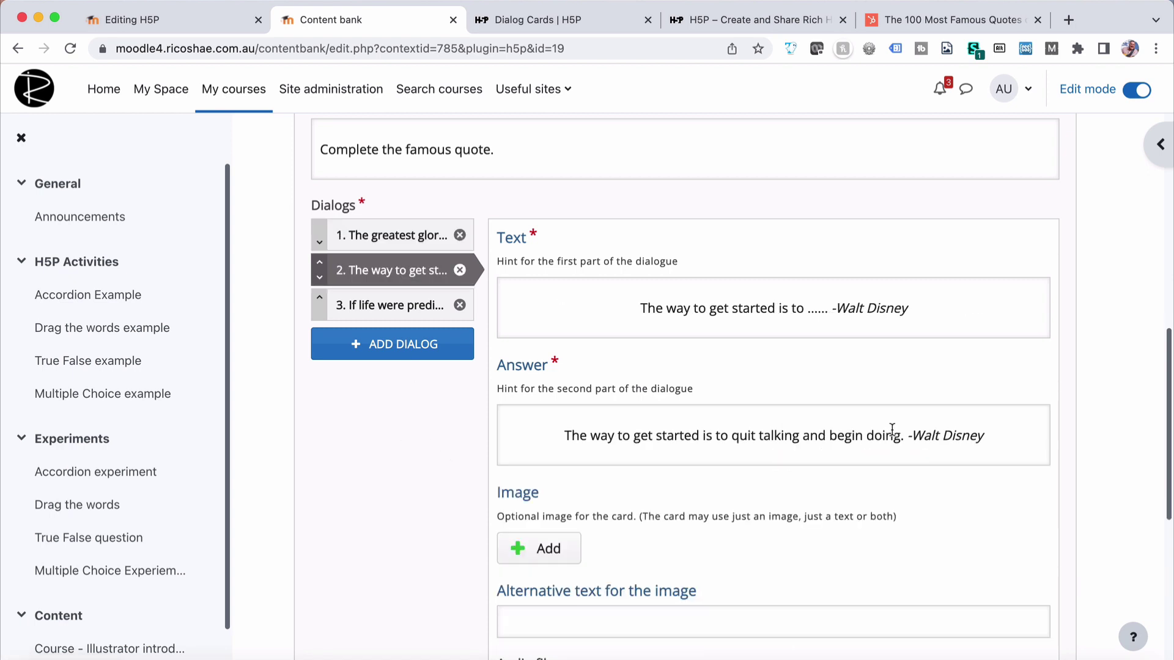
left_click(839, 418)
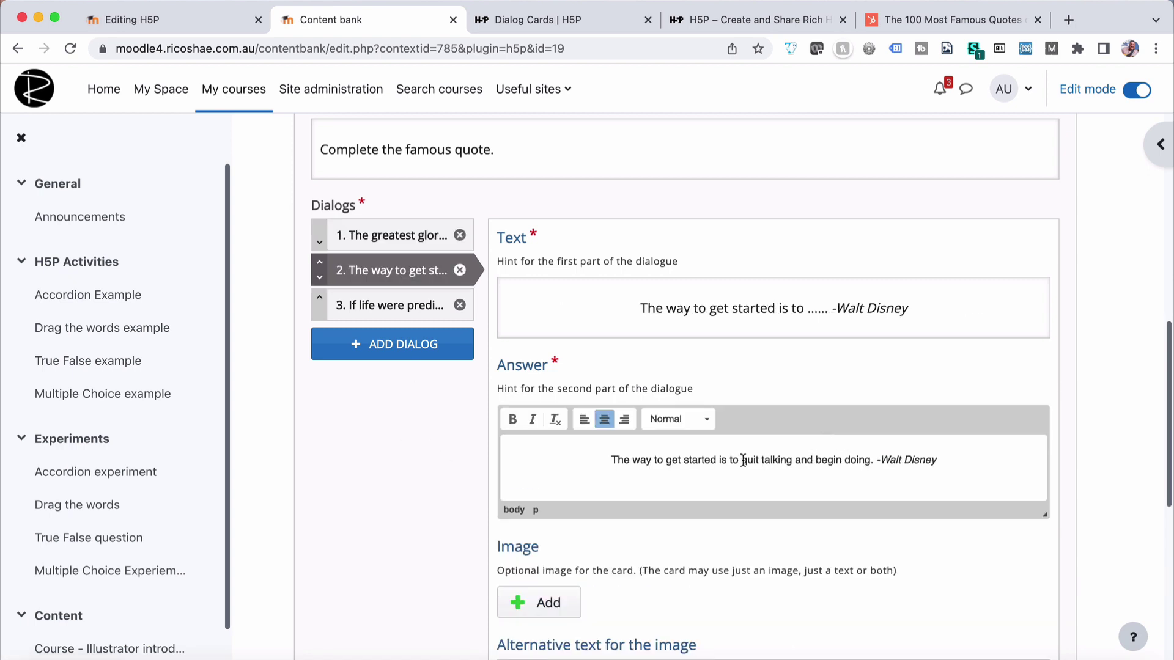
left_click_drag(741, 460, 871, 460)
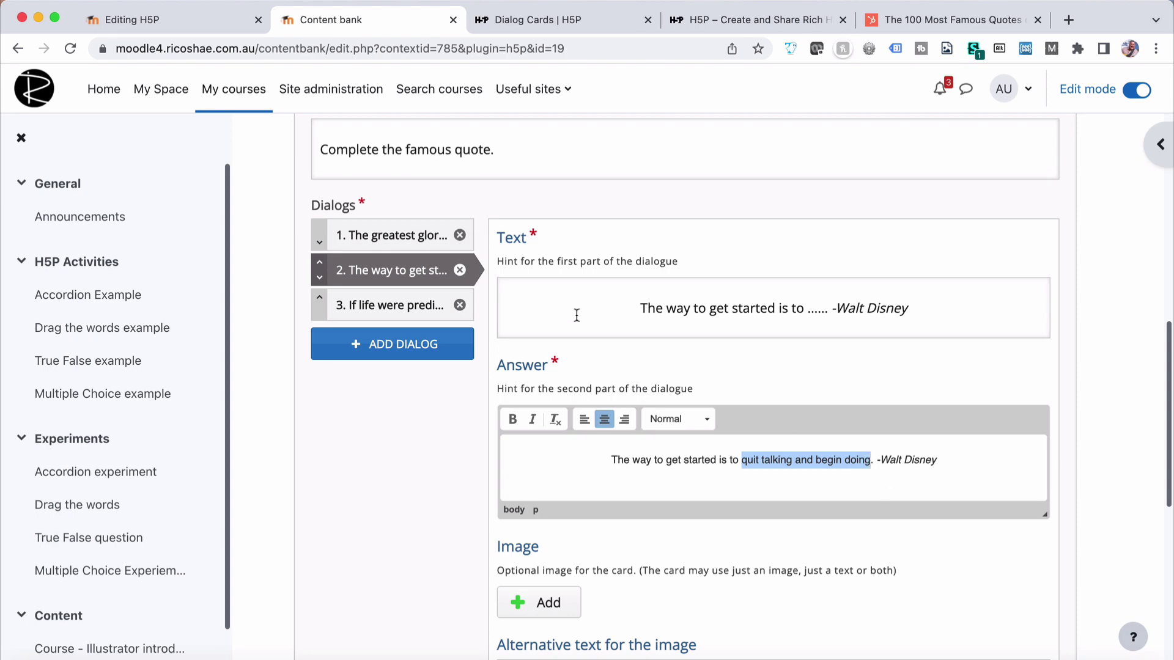
left_click(529, 418)
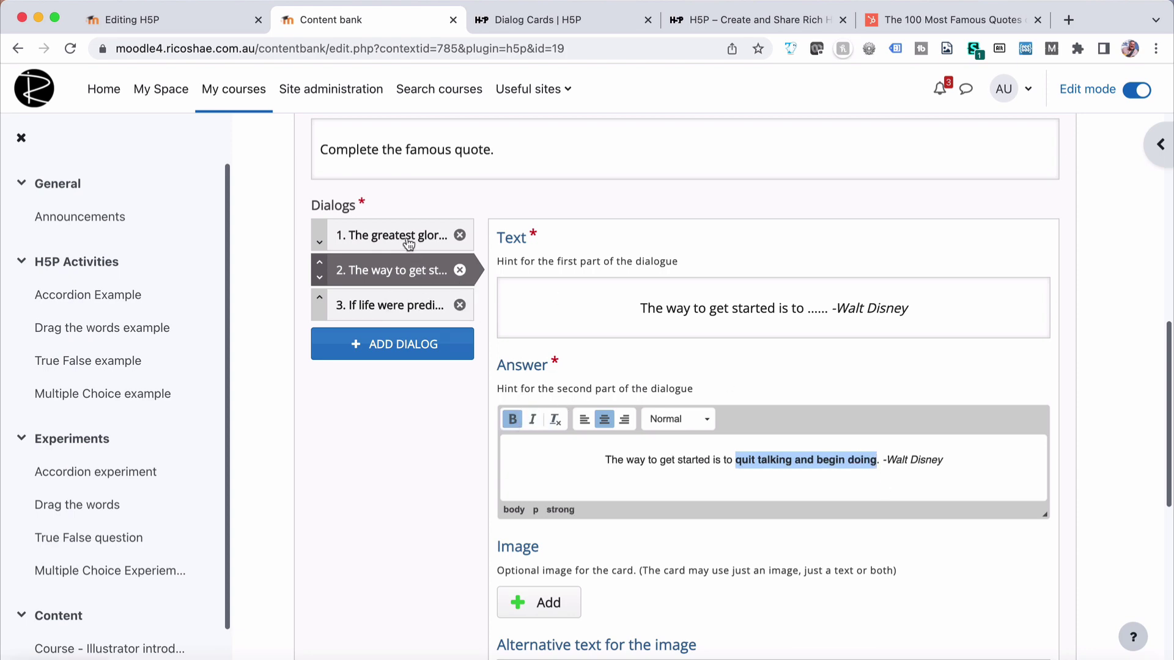
scroll(394, 460, "down", 8)
- Uncheck 'Scale the text to fit inside the card' in Behavioural settings and save the activity
left_click(370, 403)
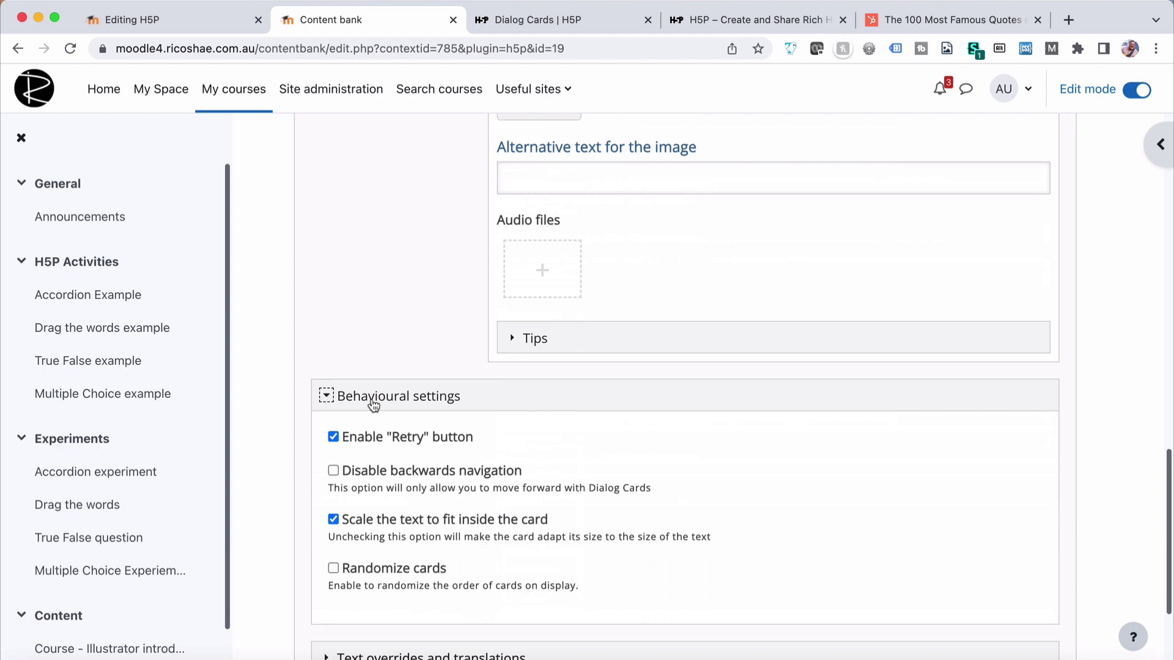
left_click(334, 520)
scroll(335, 518, "down", 3)
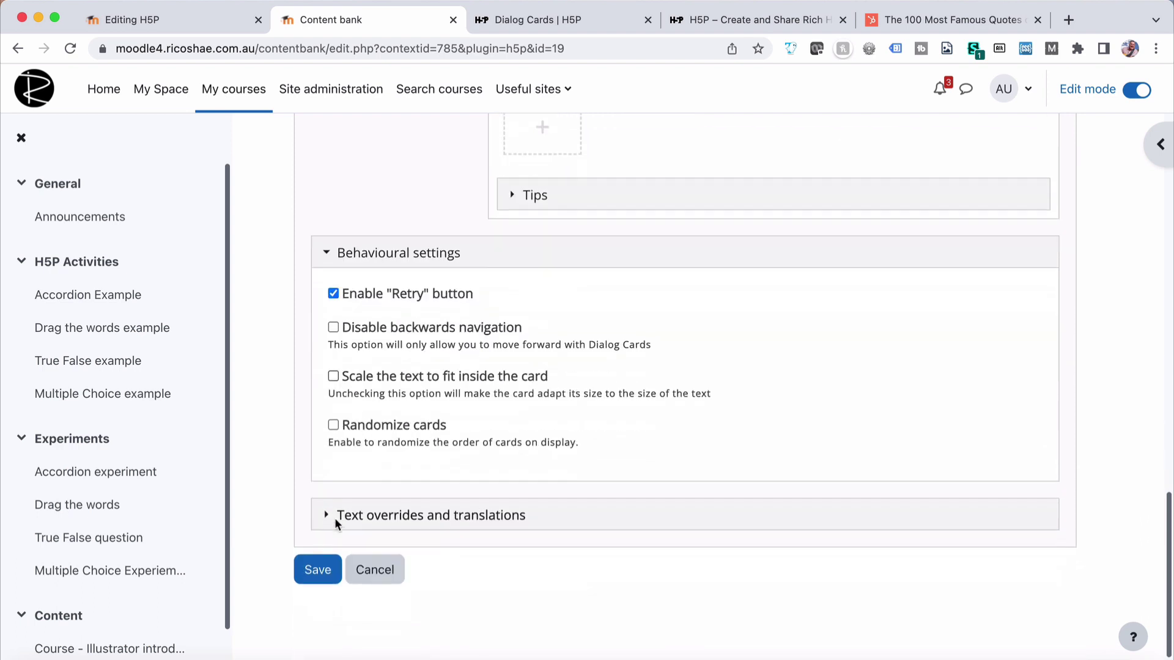
left_click(317, 544)
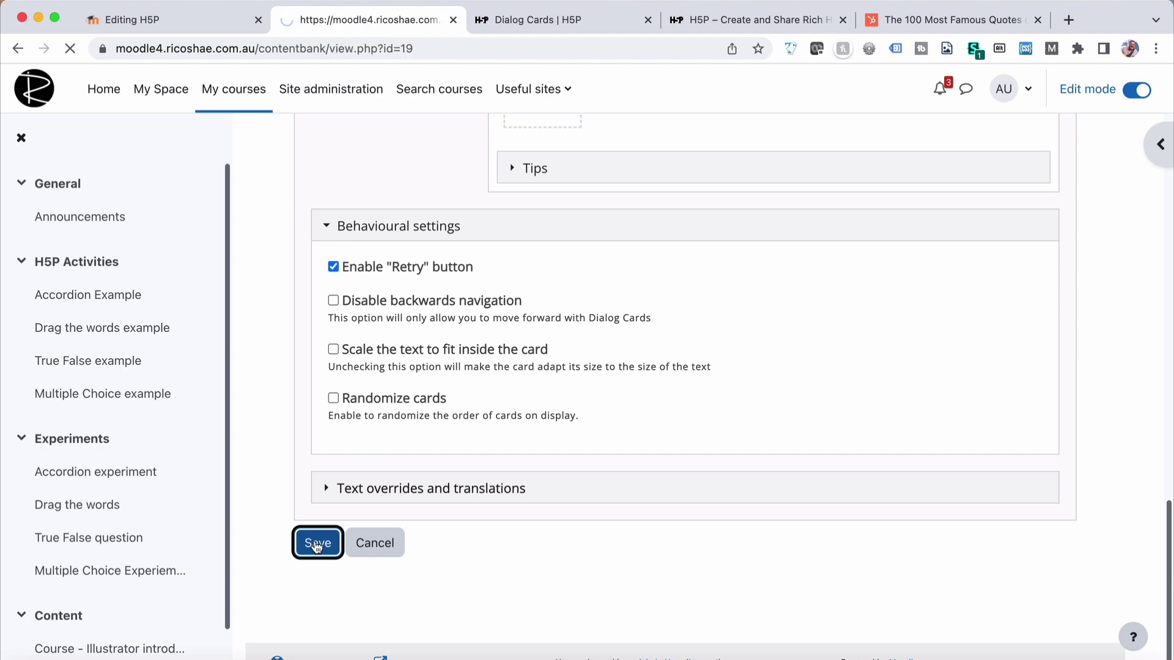
left_click_drag(521, 332, 865, 352)
left_click(822, 346)
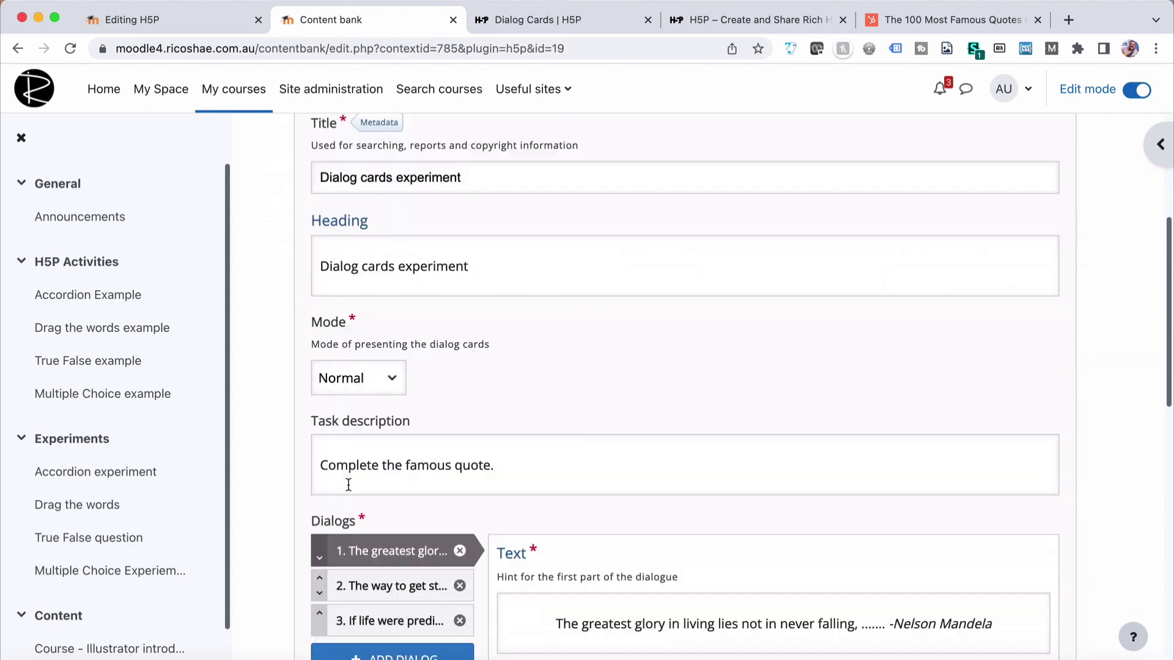
- Repeat the Eleanor Roosevelt quote line four times in dialog 3's Text field
scroll(347, 486, "down", 10)
scroll(349, 489, "down", 5)
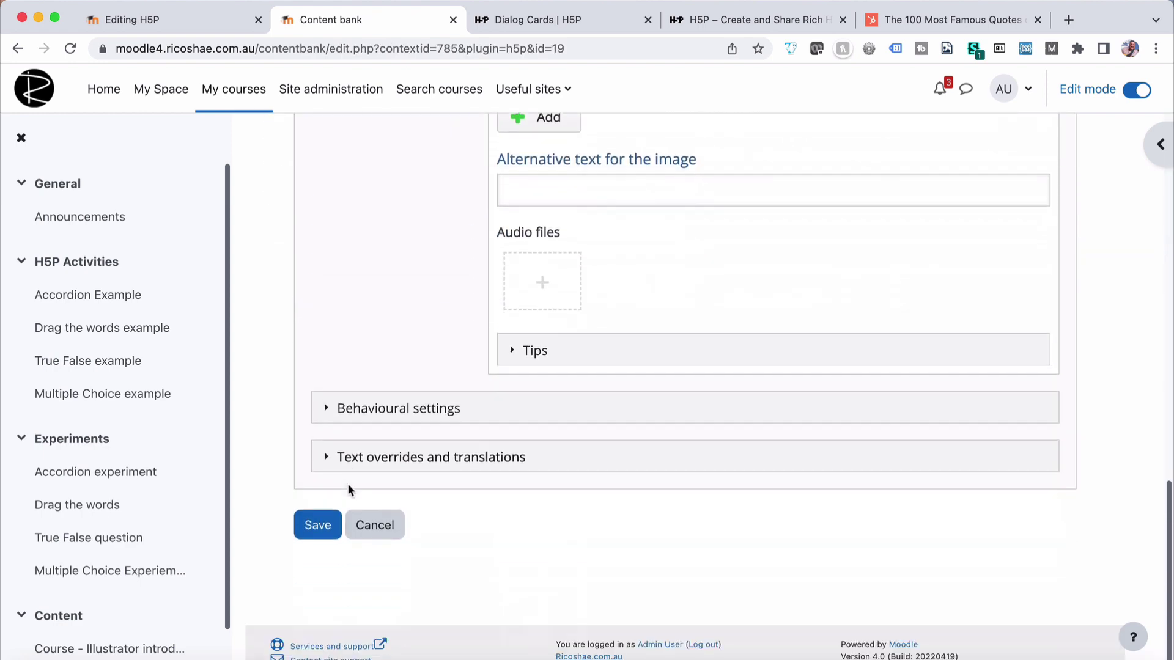
scroll(349, 489, "up", 8)
left_click(401, 311)
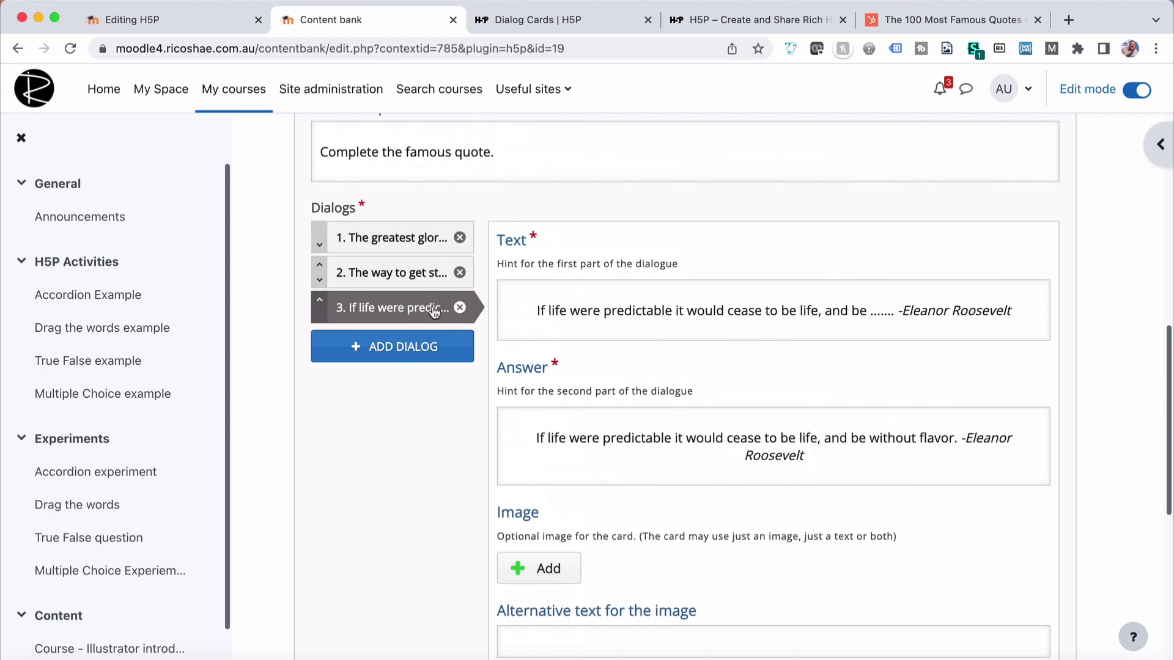
left_click(778, 441)
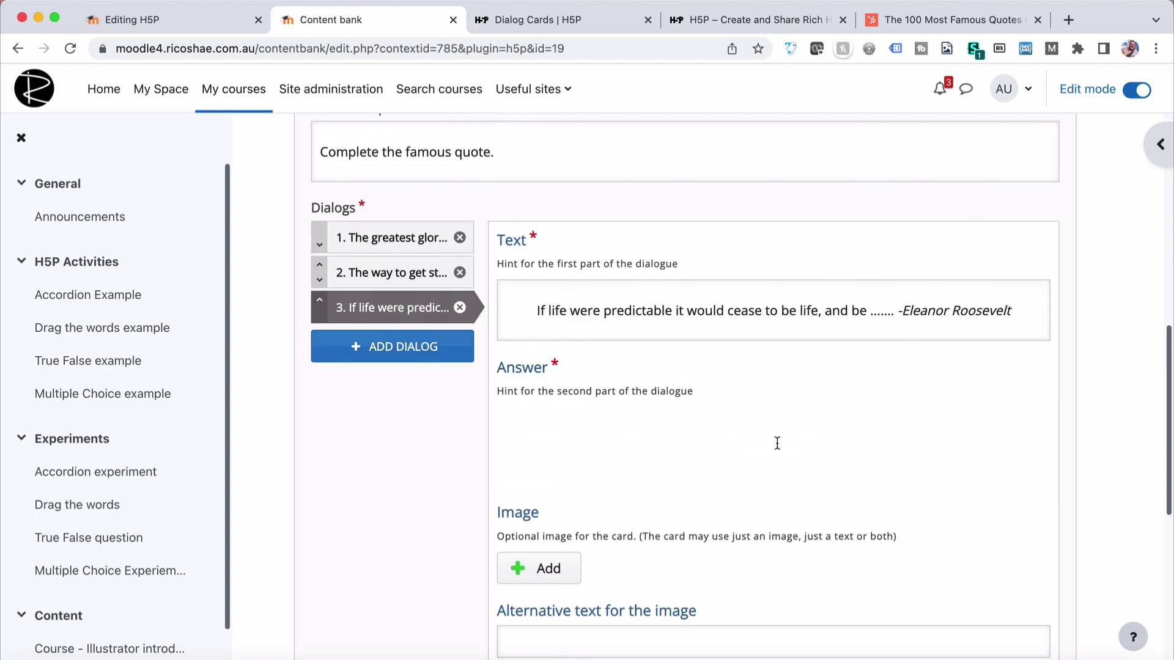
left_click(859, 304)
triple_click(816, 337)
key("super+c")
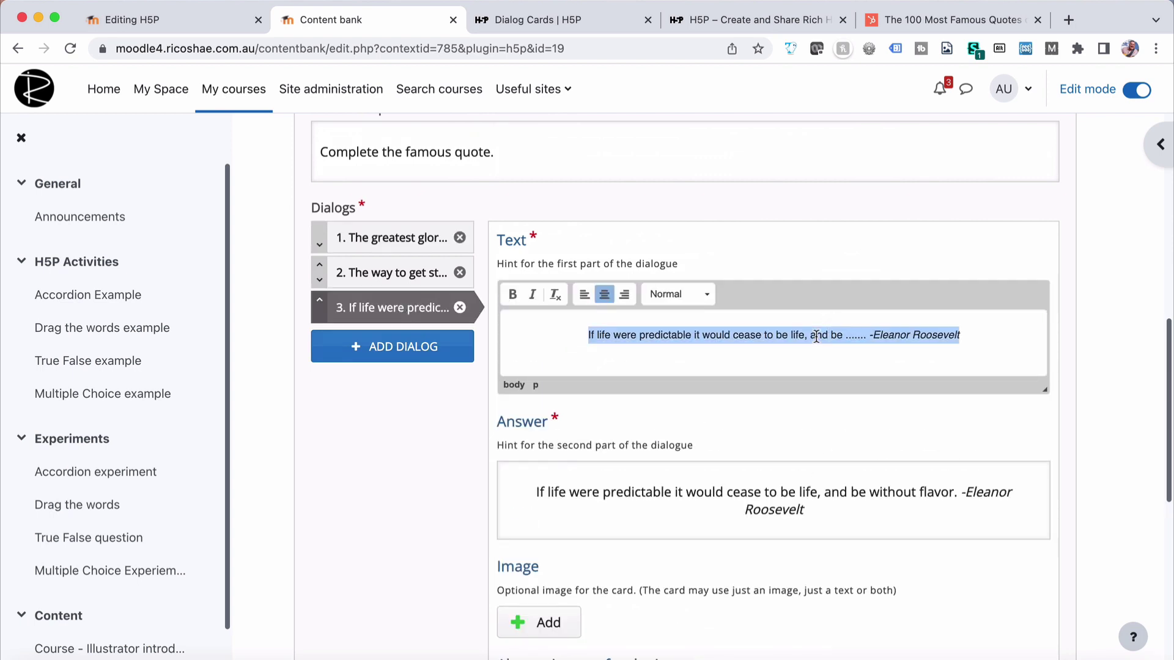
left_click(971, 335)
key("Return")
key("super+v")
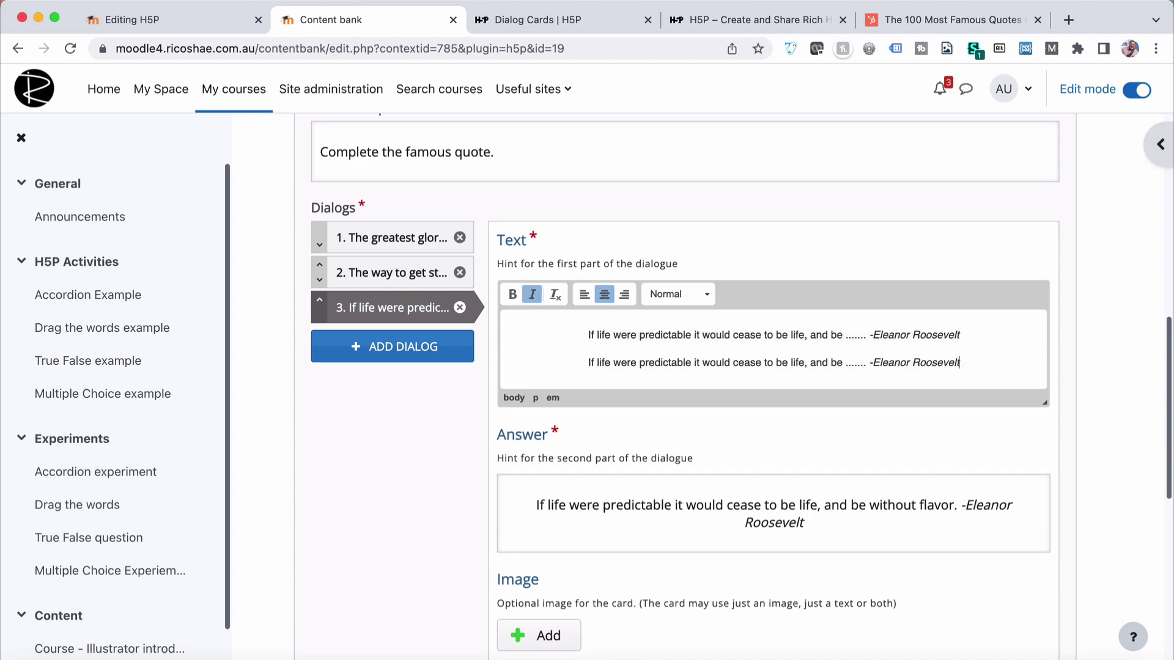
key("Return")
key("super+v")
key("Return")
key("super+v")
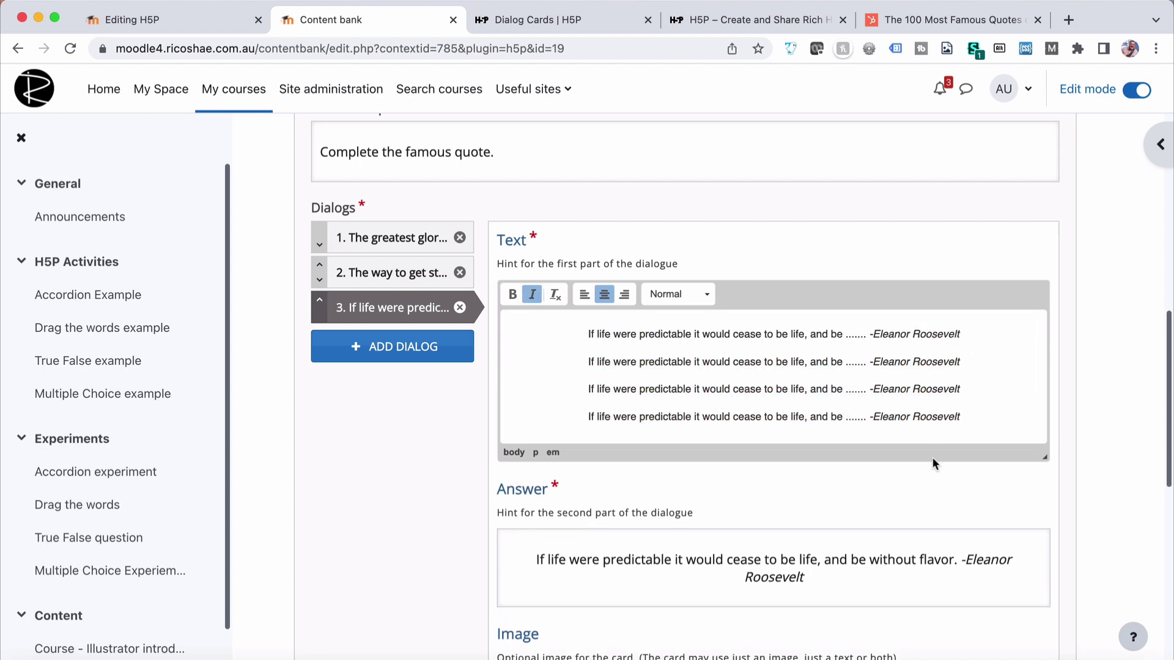
- Copy the full Roosevelt quote in dialog 3's Answer and paste it three more times on new lines
left_click(806, 596)
left_click_drag(983, 554, 559, 556)
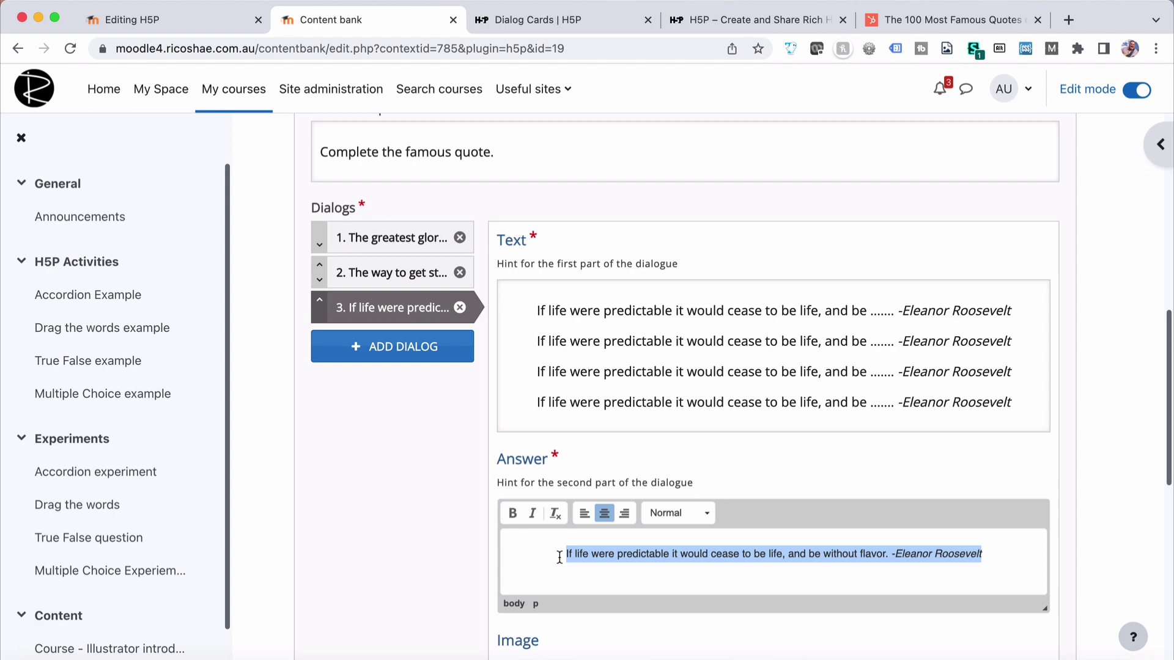
key("super+c")
key("Right")
key("Return")
key("super+v")
key("Return")
key("super+v")
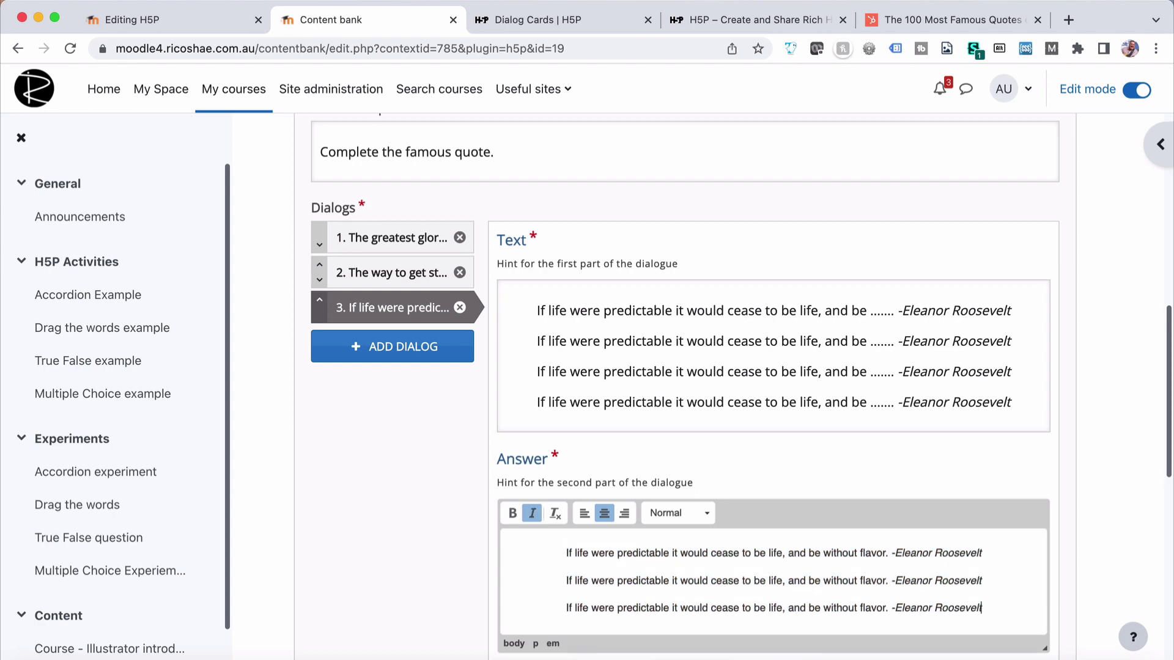
key("Return")
key("super+v")
scroll(371, 514, "down", 10)
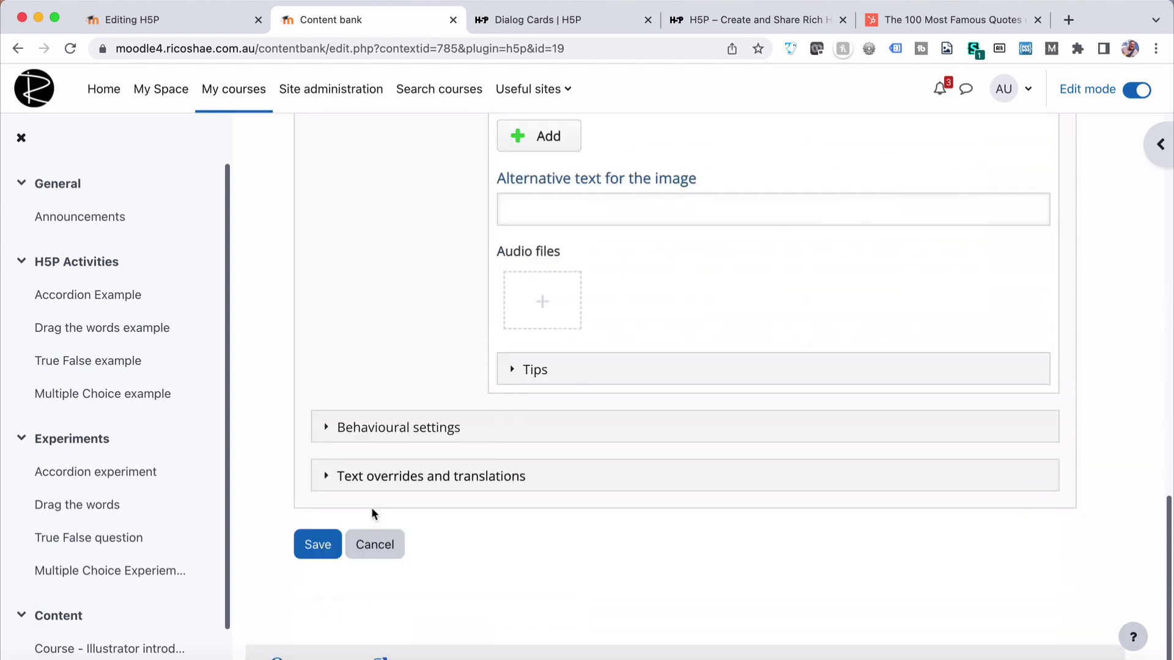
- Save the cards, preview card 3's four shrunken Roosevelt lines, and reopen the editor
left_click(330, 512)
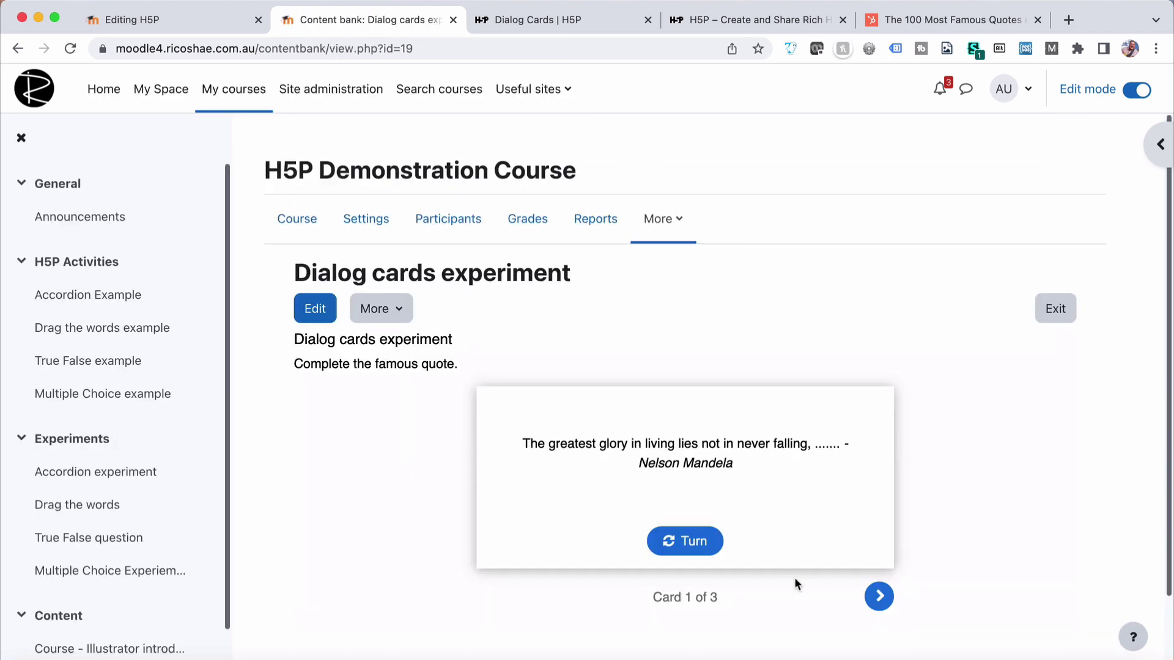
left_click(879, 596)
left_click(878, 597)
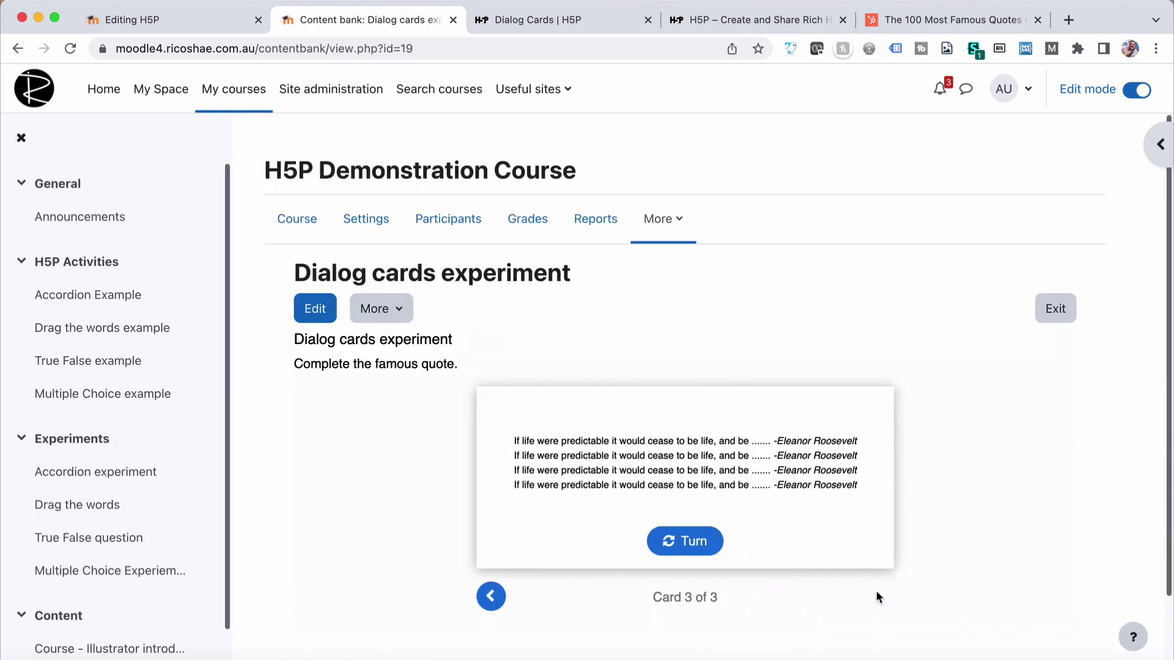
left_click(491, 597)
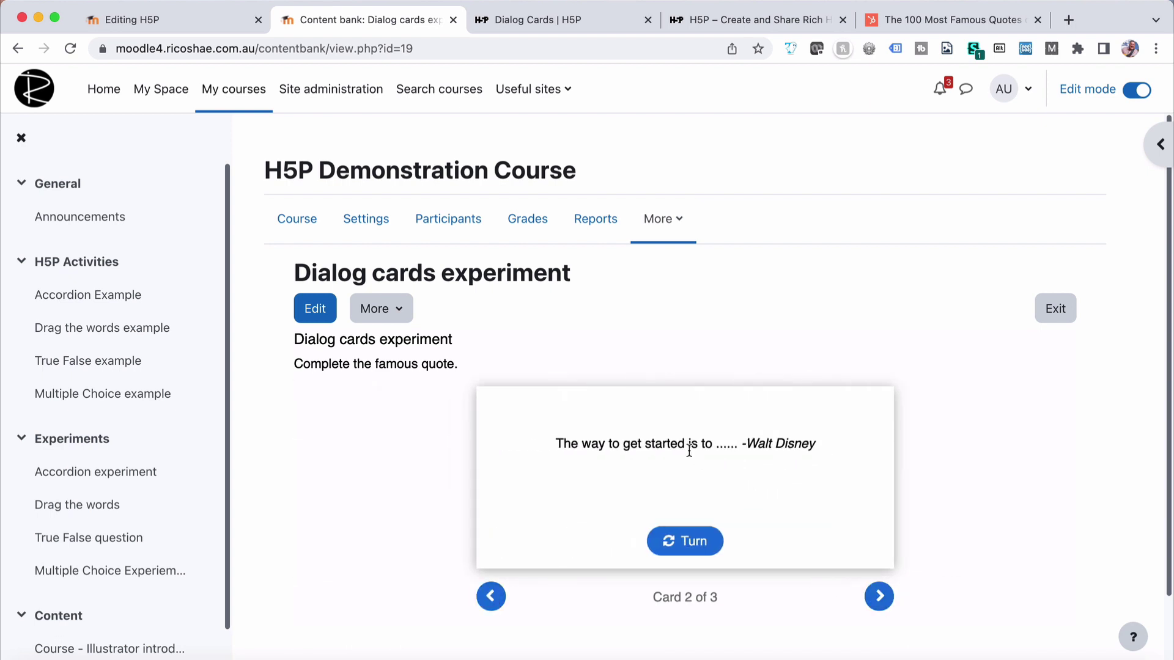
left_click(879, 596)
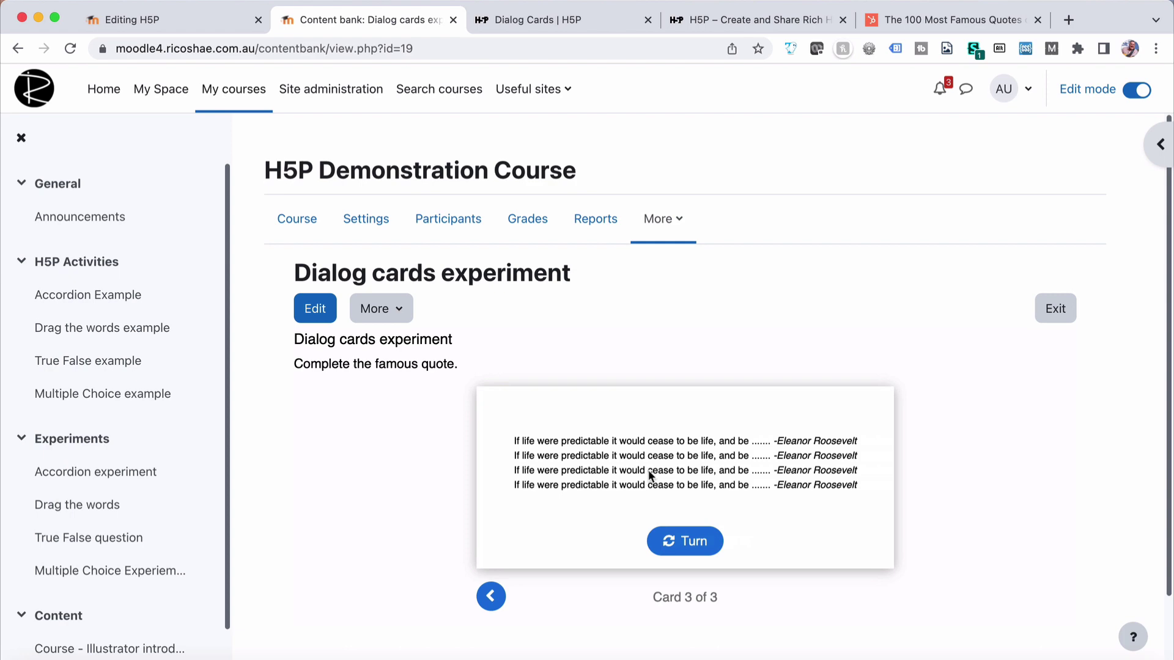
left_click(315, 308)
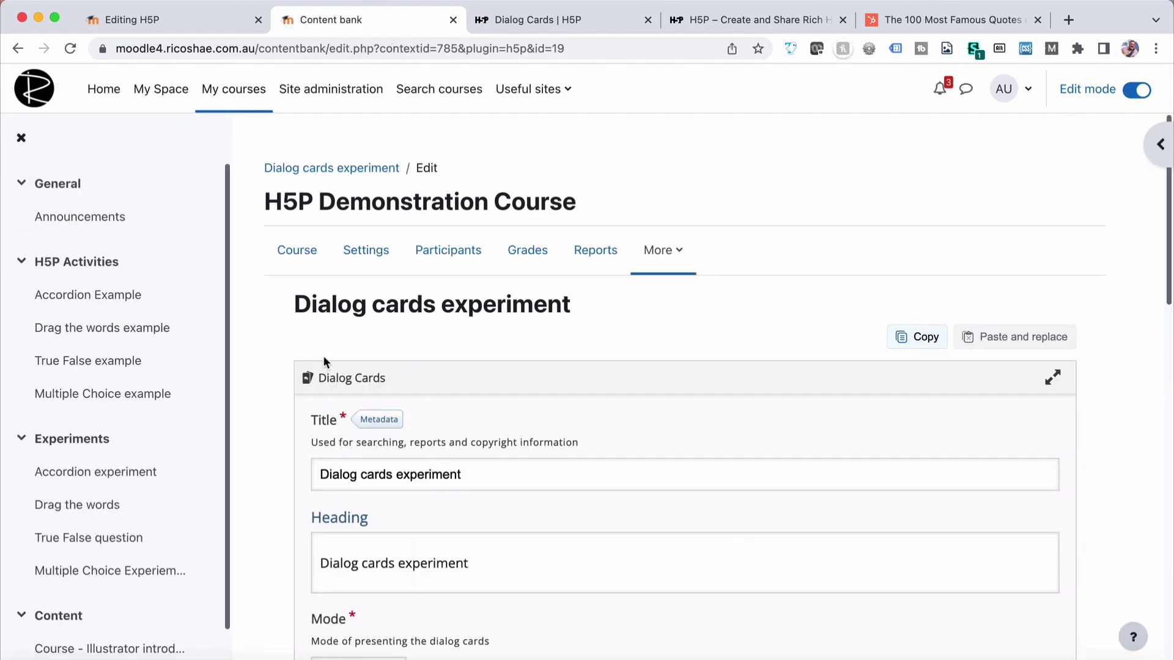
- Uncheck 'Scale the text to fit inside the card' under Behavioural settings again and save
scroll(324, 362, "down", 10)
scroll(324, 362, "up", 5)
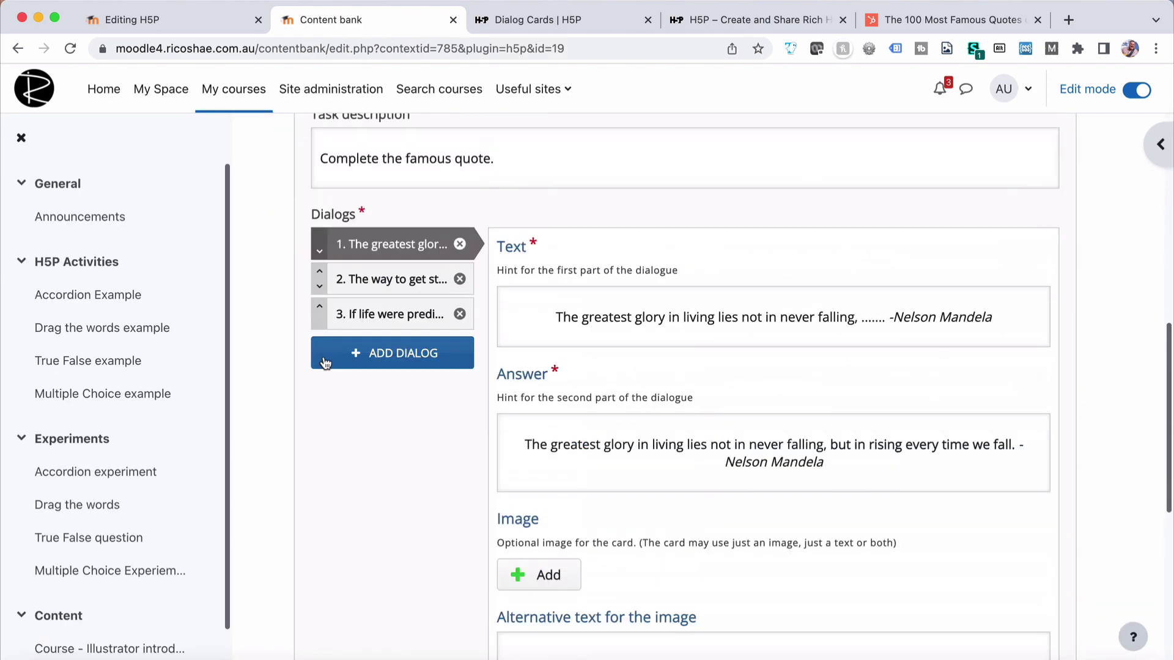
scroll(325, 361, "down", 8)
left_click(326, 395)
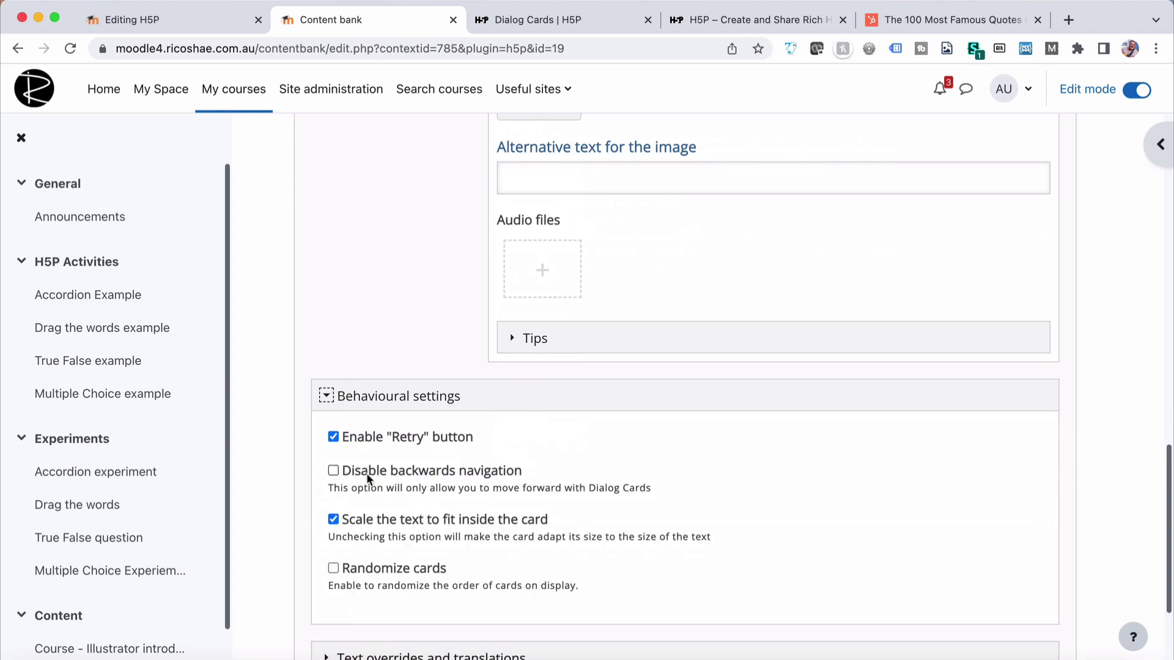
scroll(367, 474, "down", 2)
left_click(333, 429)
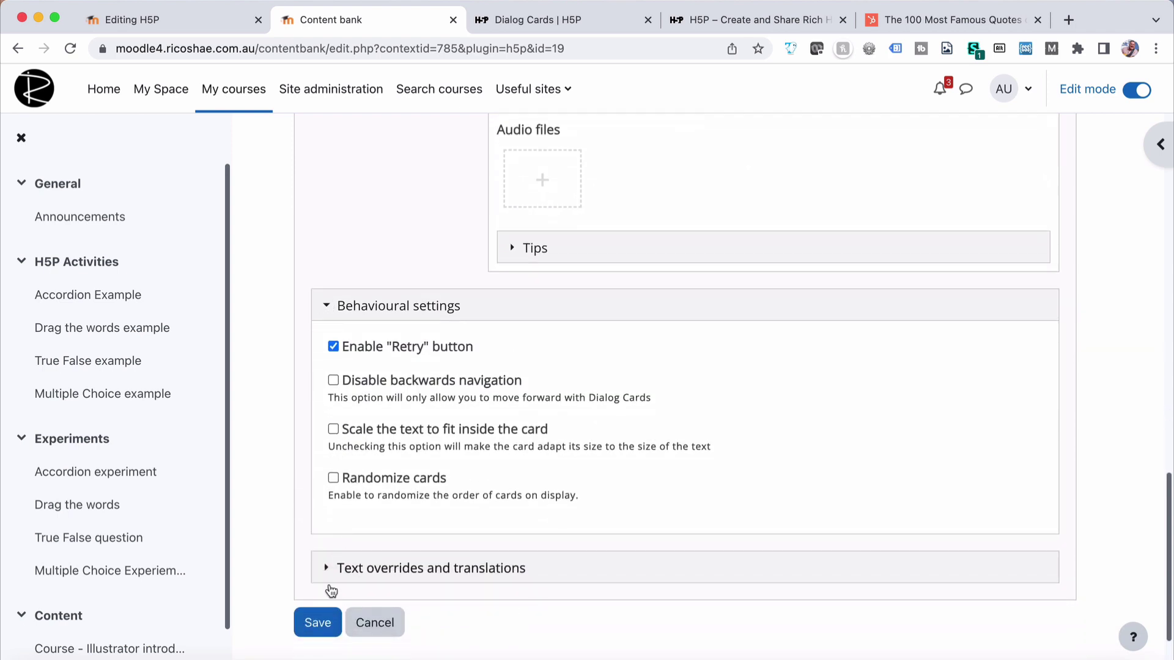
left_click(317, 622)
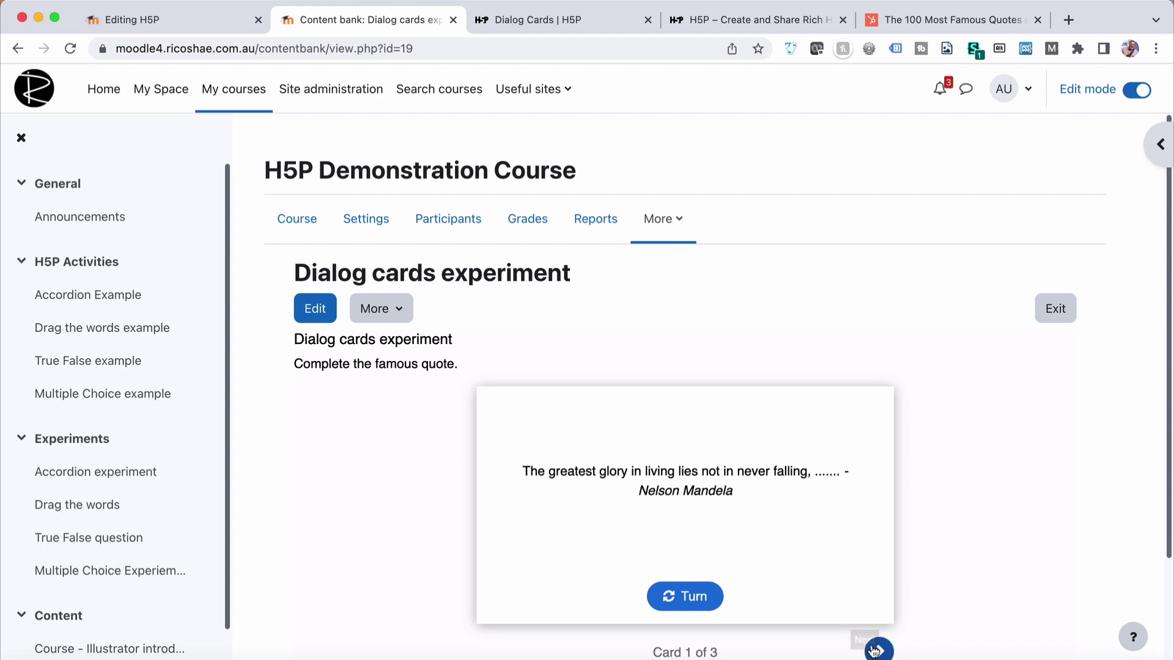
- Advance the preview to card 3 and check that its four Roosevelt lines show at full size
left_click(876, 650)
left_click(876, 651)
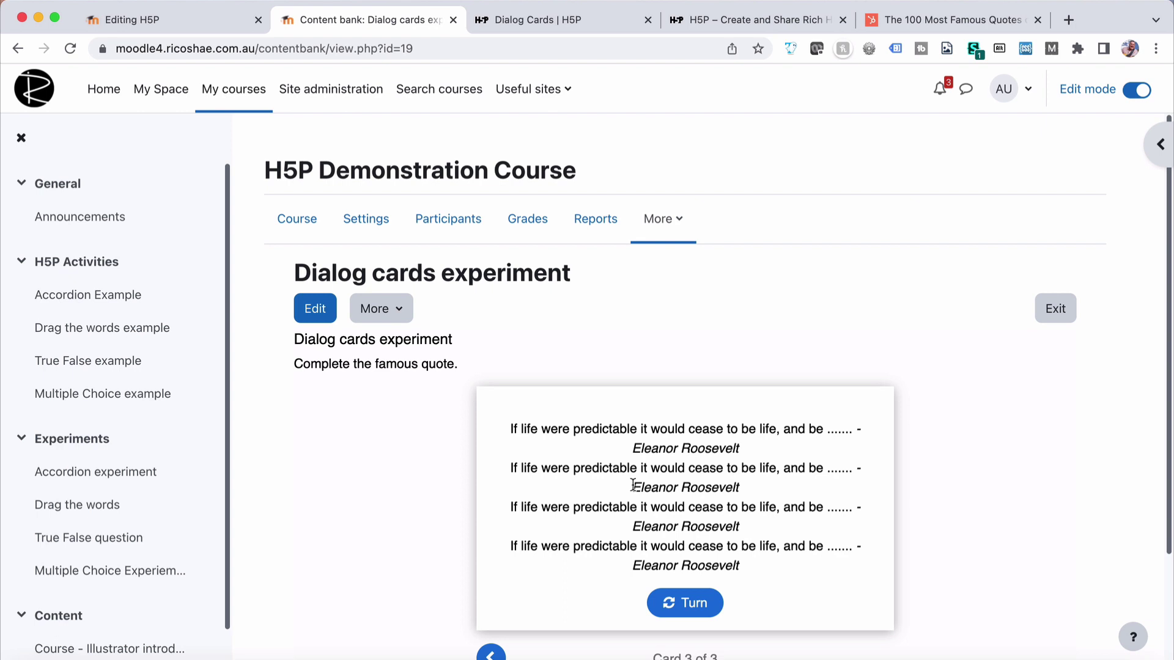
scroll(466, 197, "down", 2)
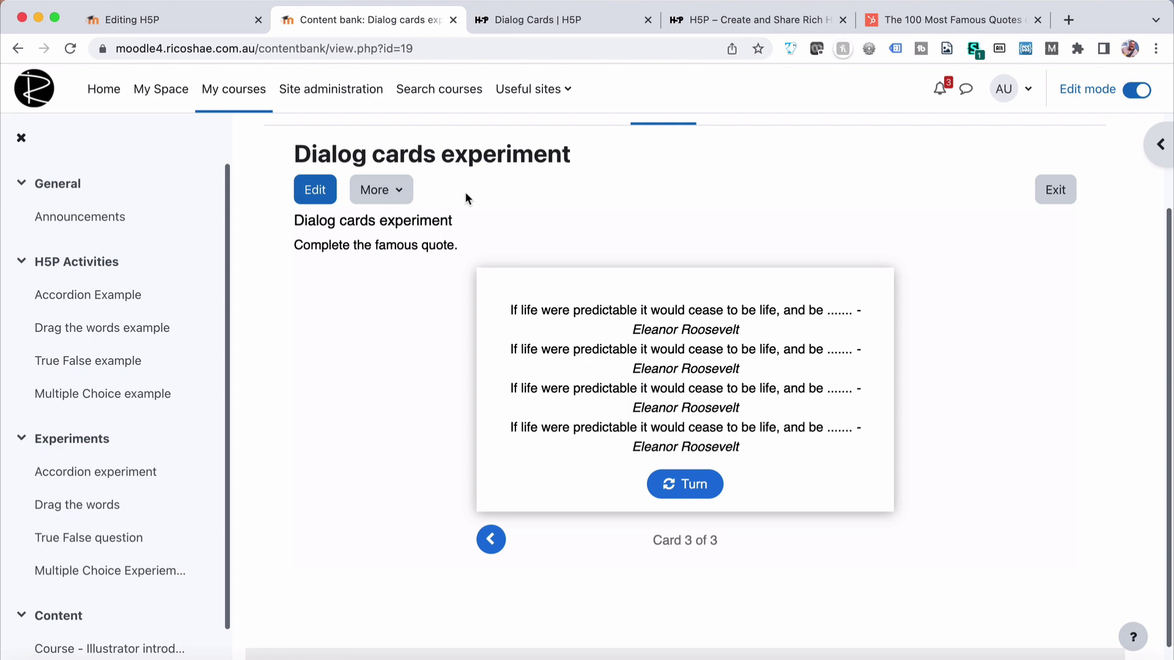
scroll(375, 403, "up", 2)
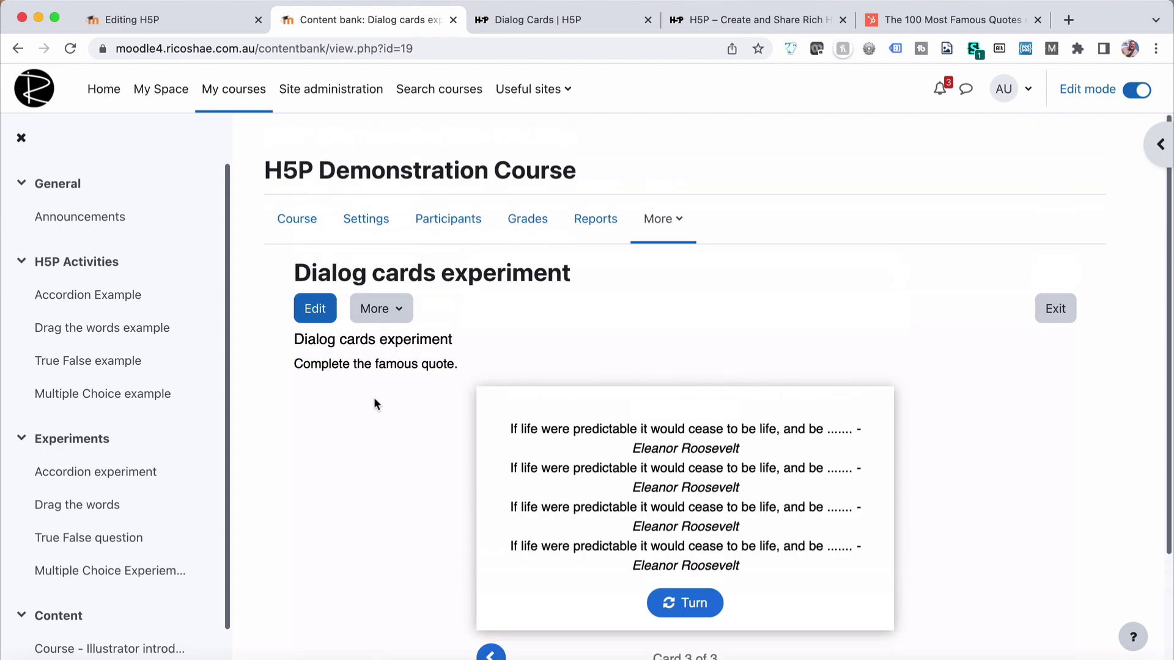
- Attach dialog-cards-33.h5p from the content bank's Dialog cards experiment as the activity's package file
left_click(204, 18)
scroll(387, 251, "up", 2)
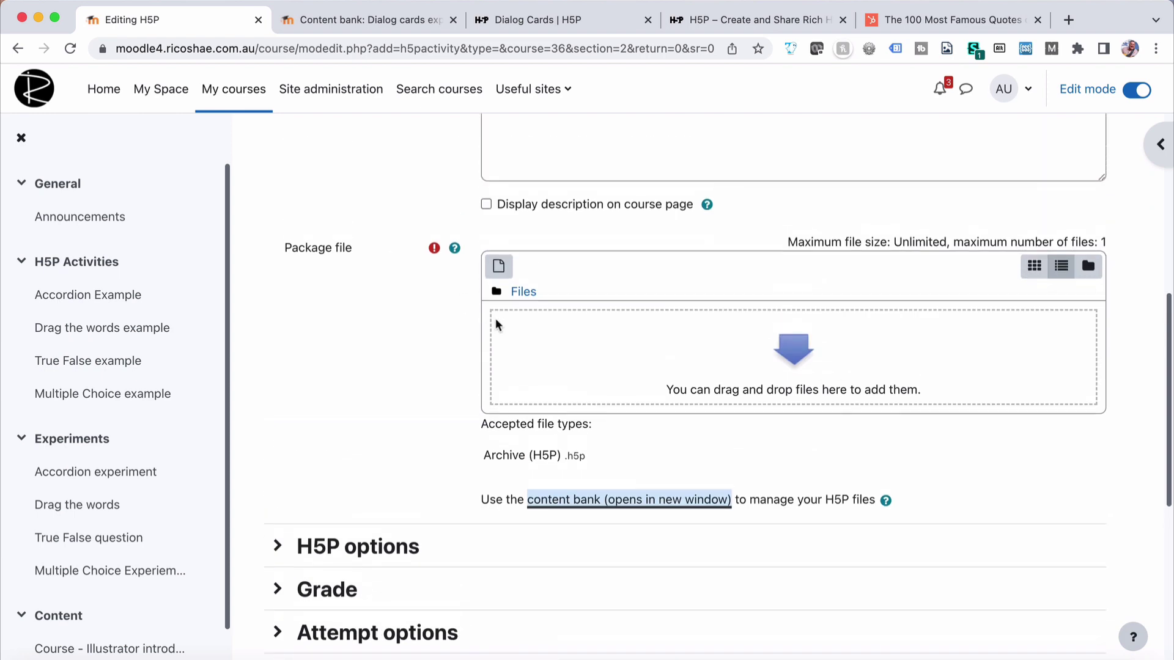
left_click(497, 266)
left_click(322, 233)
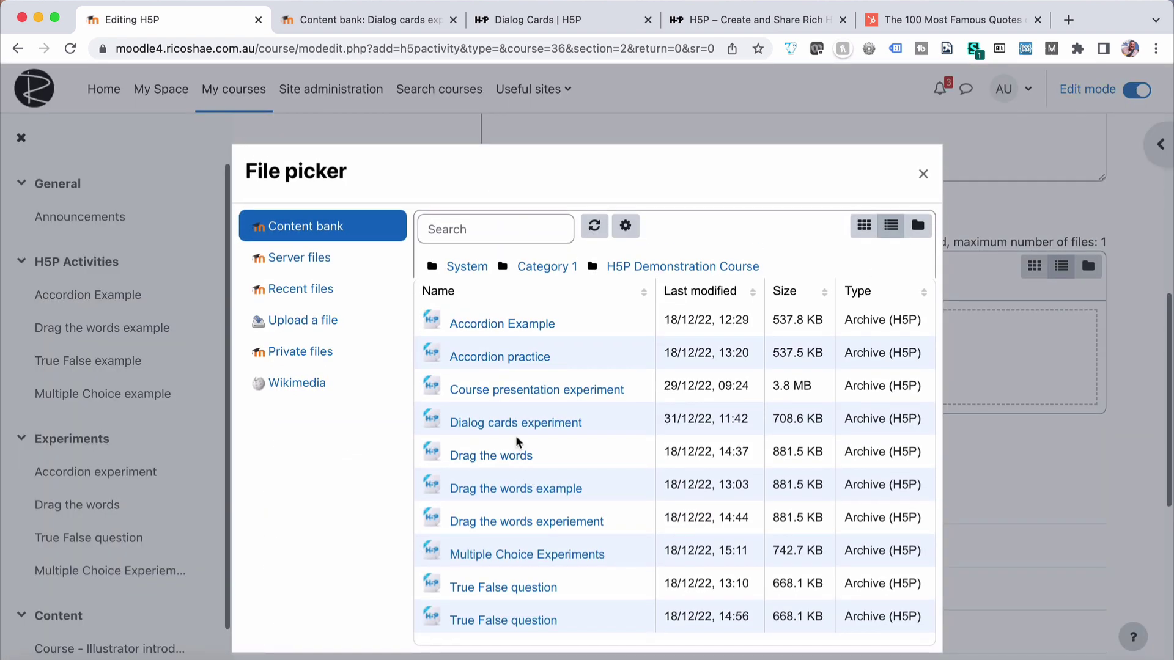
left_click(512, 428)
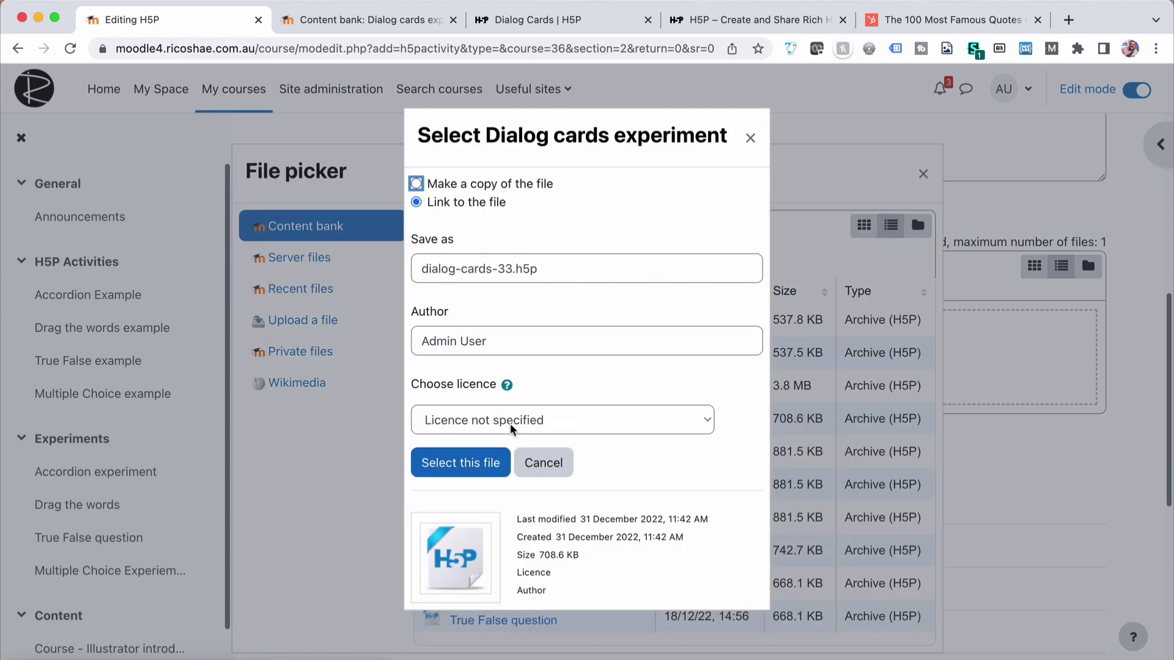
left_click(463, 464)
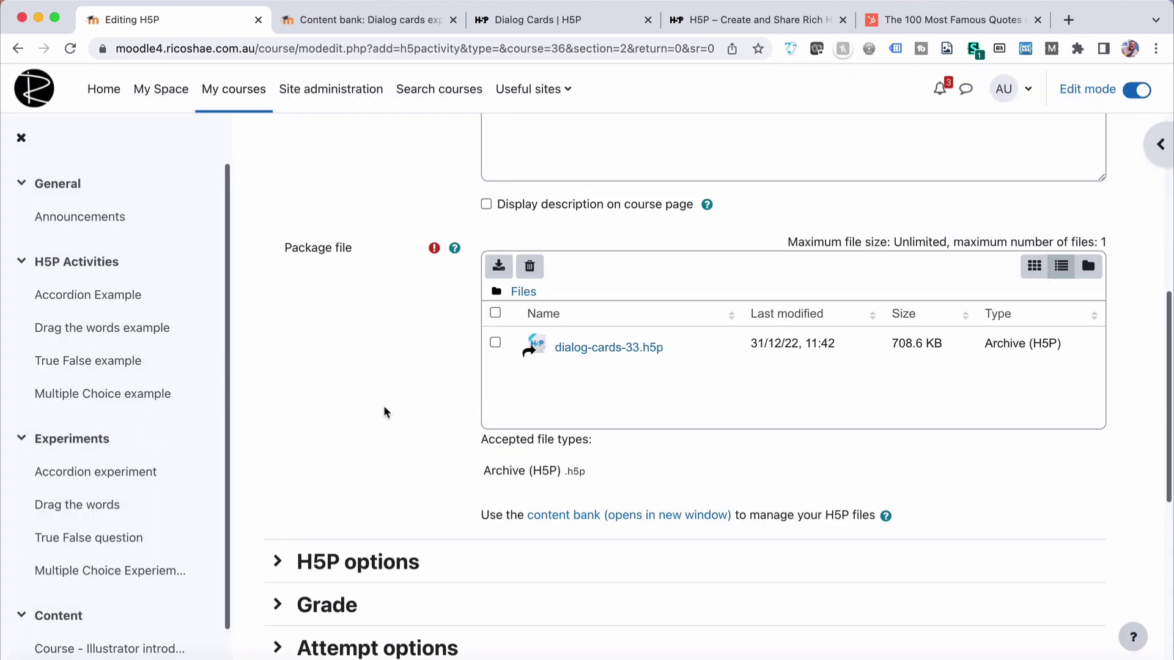
scroll(383, 405, "down", 10)
- Save and display the H5P activity, then browse through cards 1 to 3 and back to card 1
left_click(687, 500)
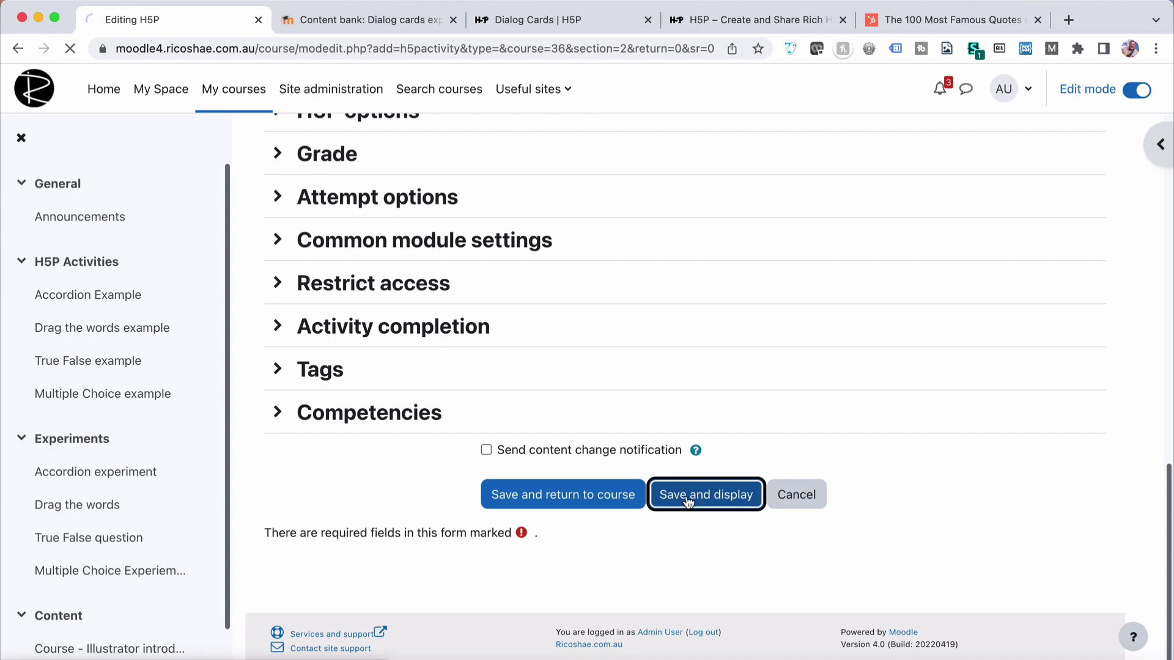
scroll(687, 499, "down", 4)
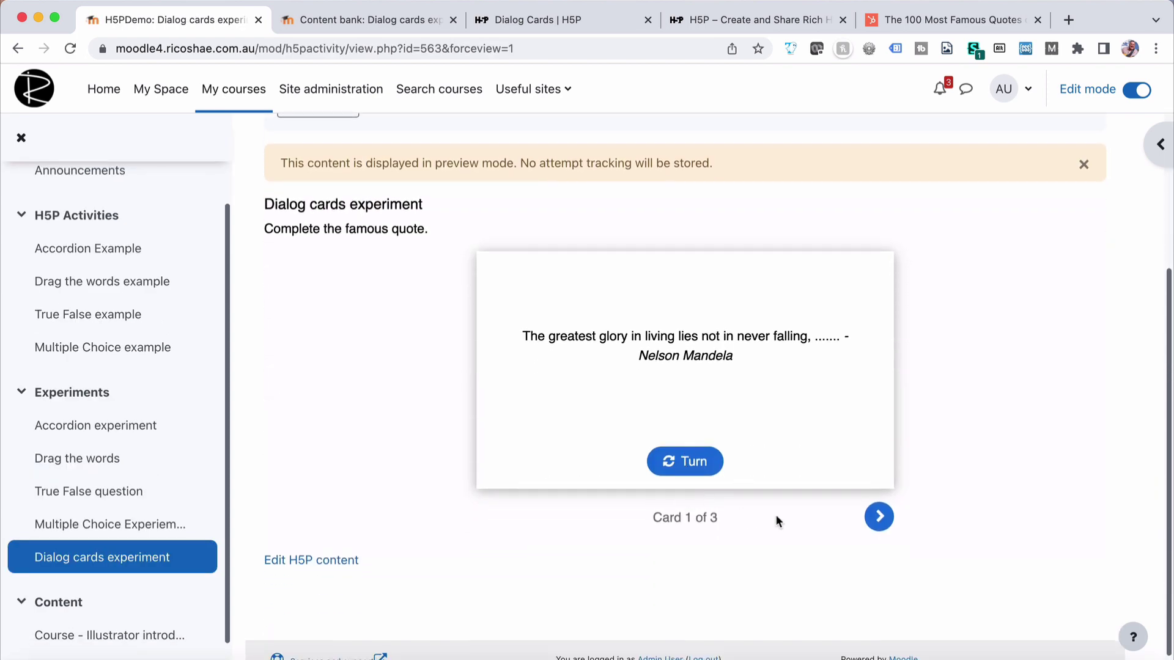
left_click(878, 518)
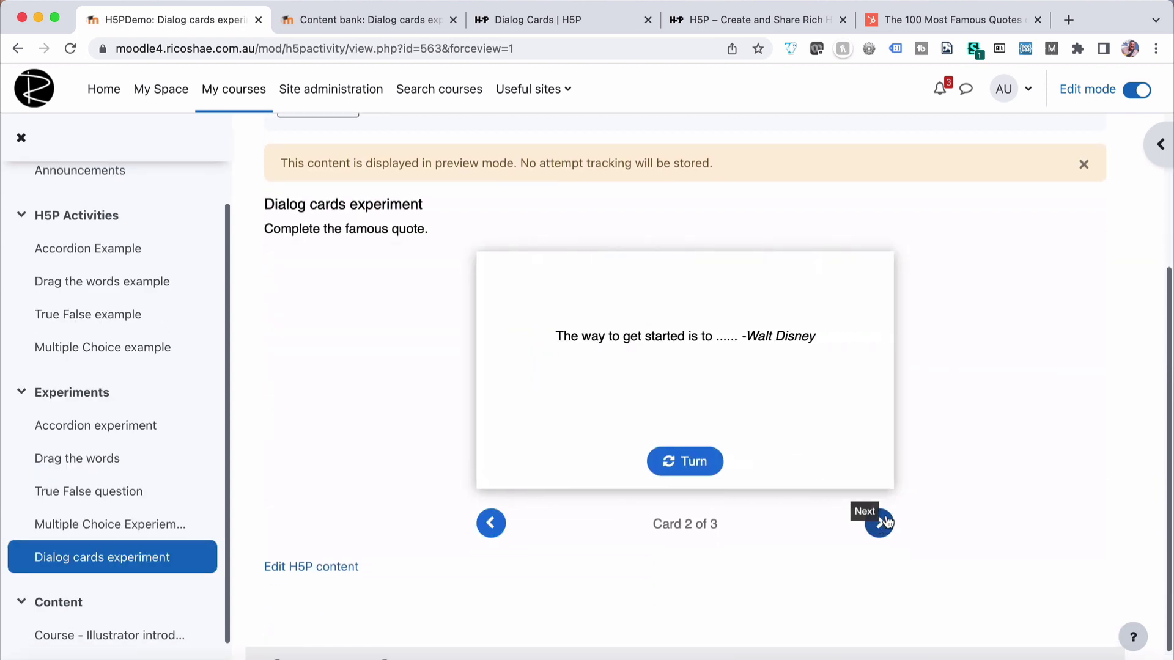
left_click(879, 525)
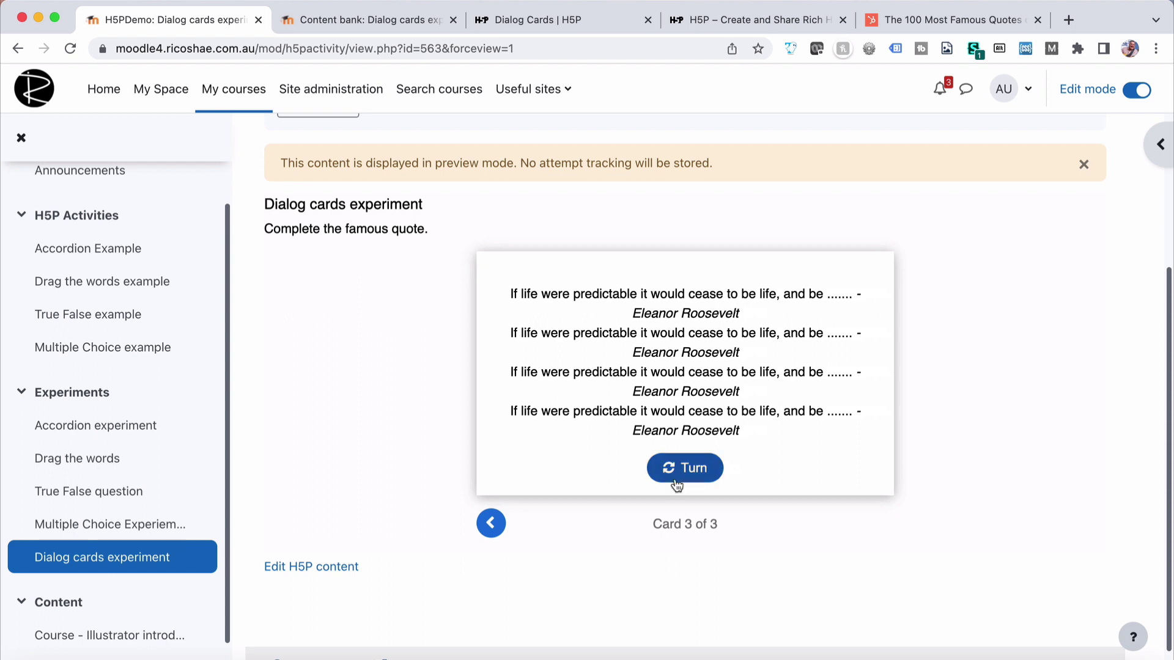
left_click(497, 532)
left_click(489, 525)
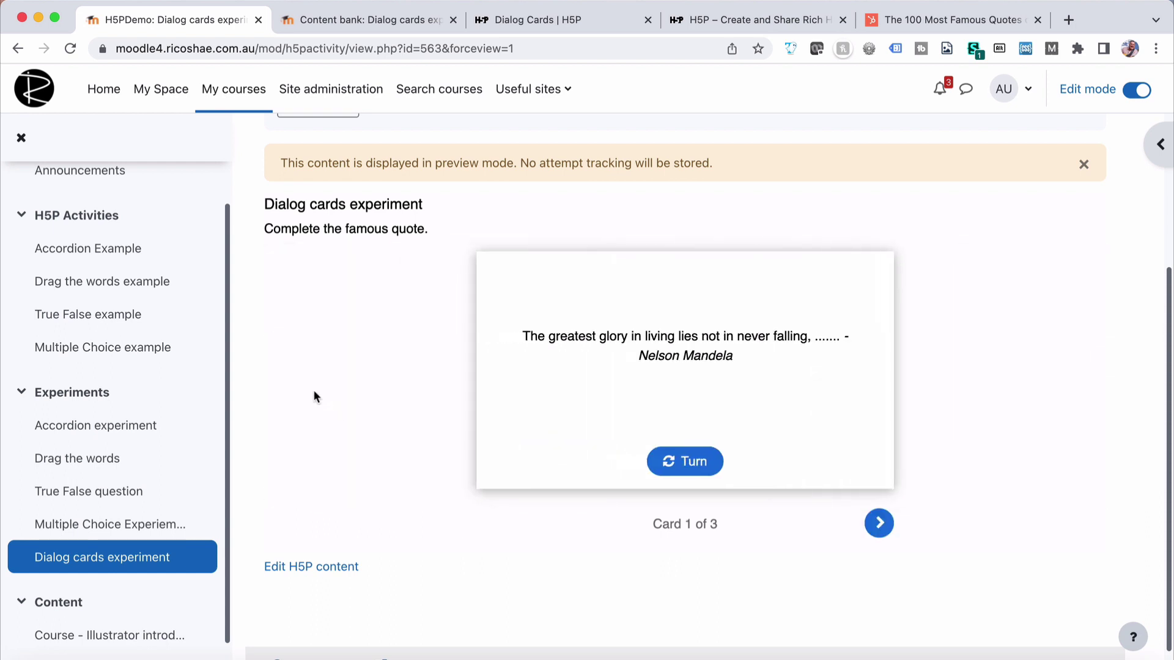